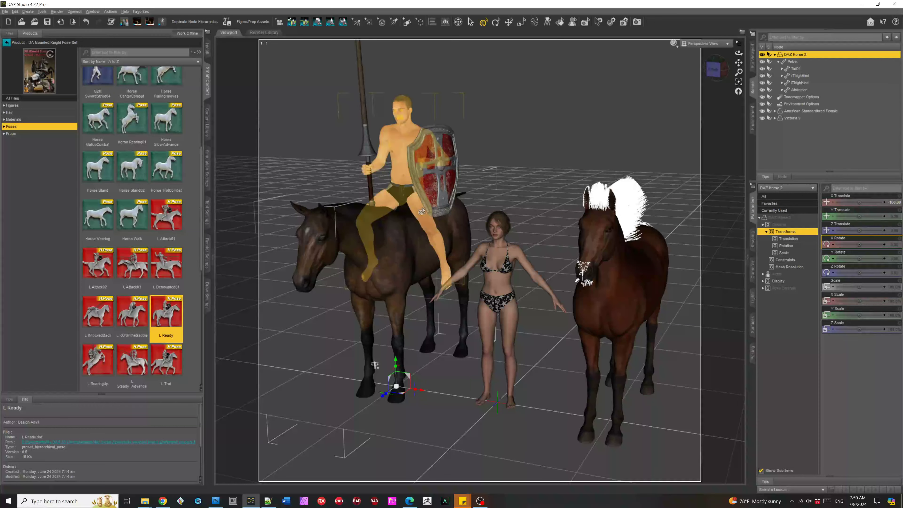
{"action": "left_click", "coordinate": [401, 136]}
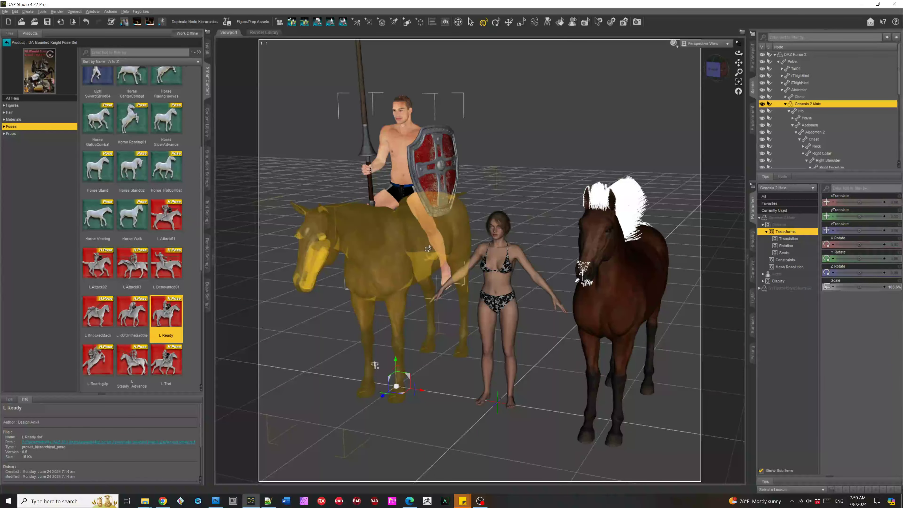
{"action": "left_click", "coordinate": [22, 134]}
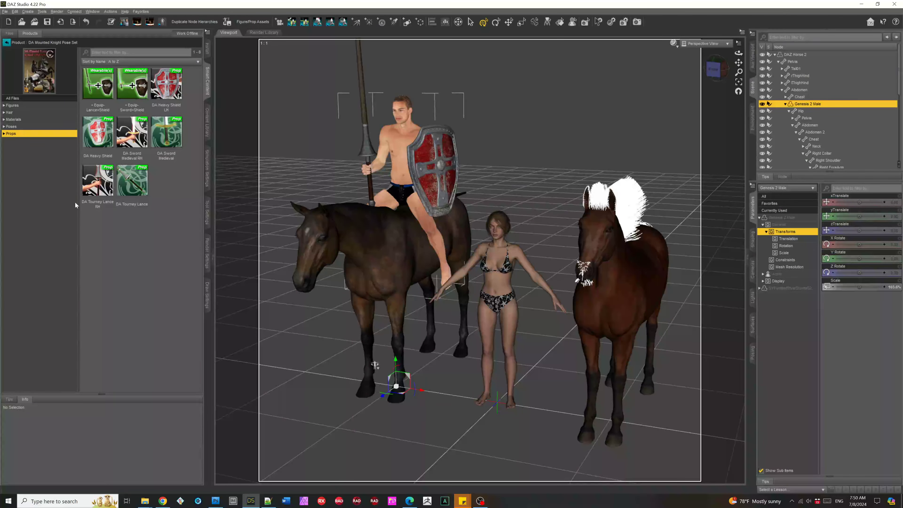
{"action": "left_click", "coordinate": [24, 127]}
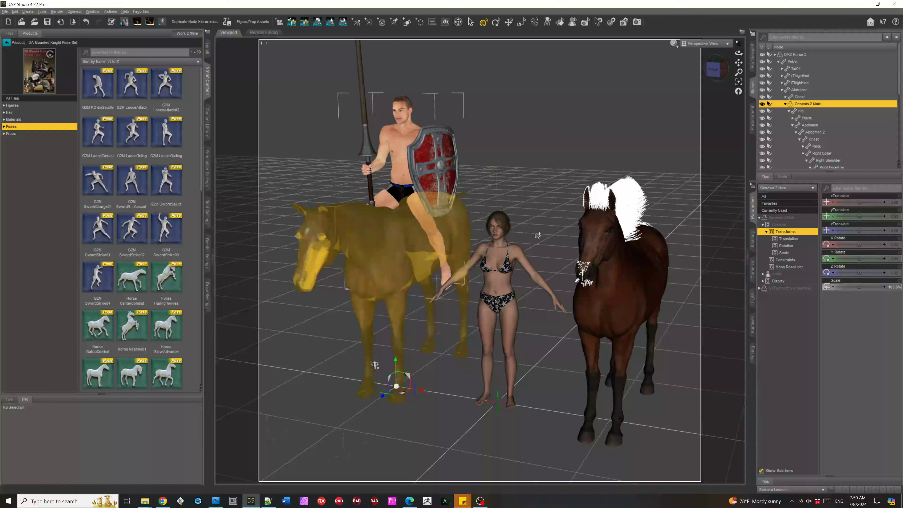
- Create a heavyweight DAZ Horse 2 Bone Minion on the American Standardbred Female horse
{"action": "left_click", "coordinate": [778, 62]}
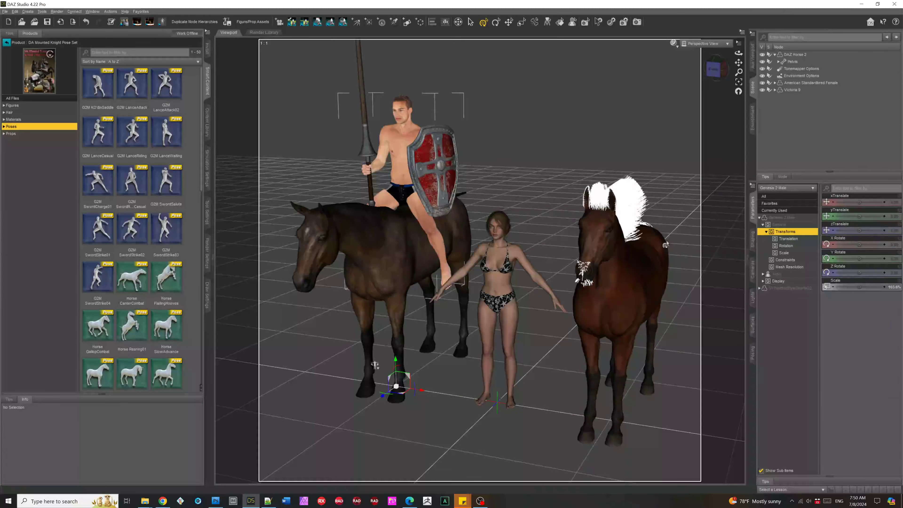
{"action": "left_click", "coordinate": [820, 84]}
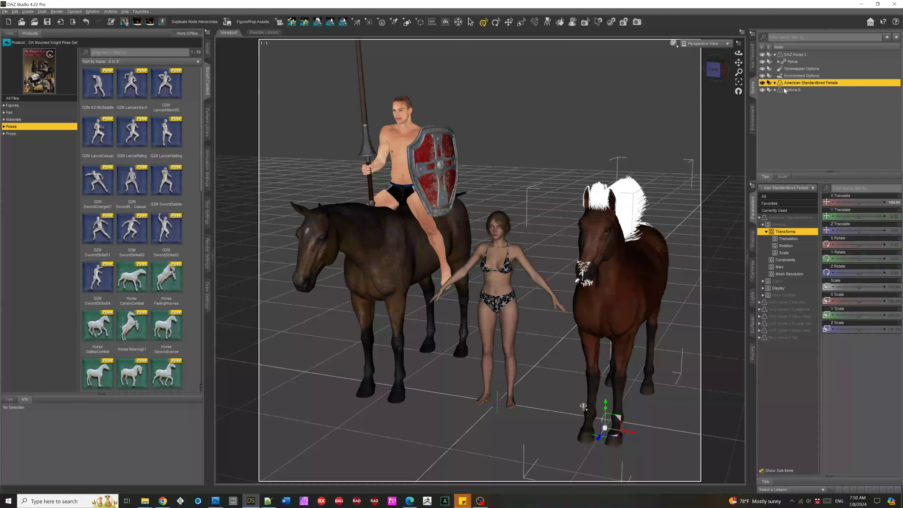
{"action": "left_click", "coordinate": [162, 23]}
{"action": "left_click", "coordinate": [301, 193]}
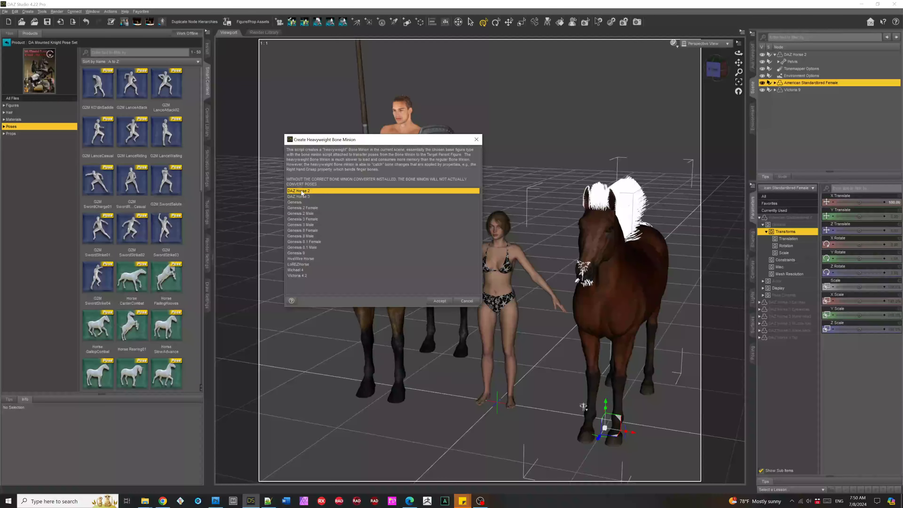
{"action": "left_click", "coordinate": [439, 301]}
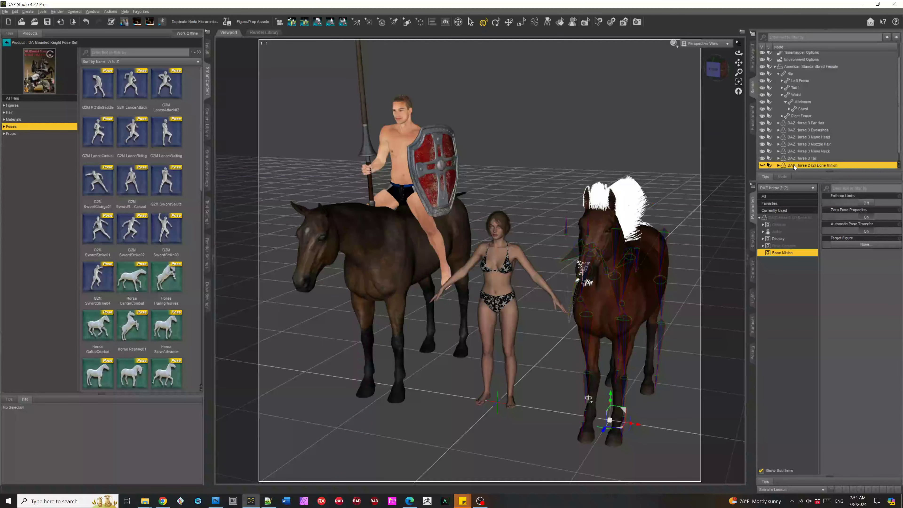
- Turn rotation limits off for the American Standardbred Female horse and its children with the Bone Minion script
{"action": "left_click", "coordinate": [812, 67]}
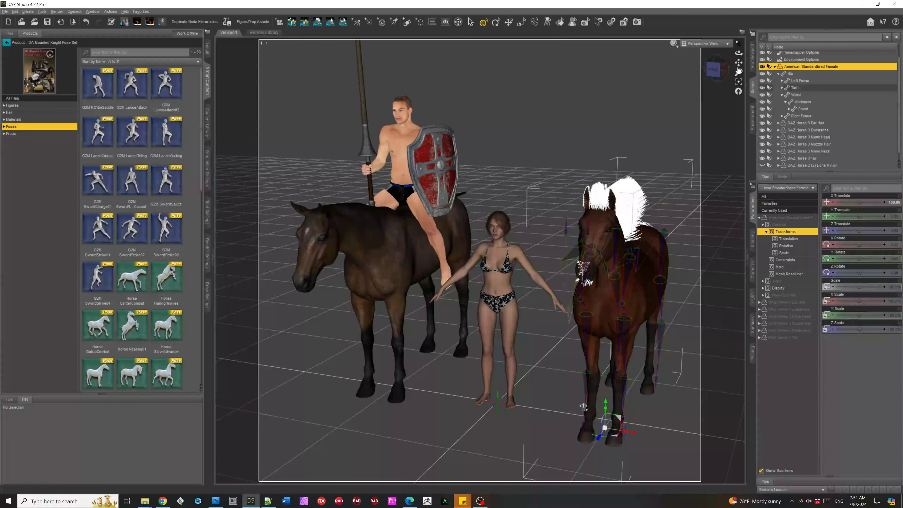
{"action": "left_click", "coordinate": [148, 22]}
{"action": "left_click", "coordinate": [452, 257]}
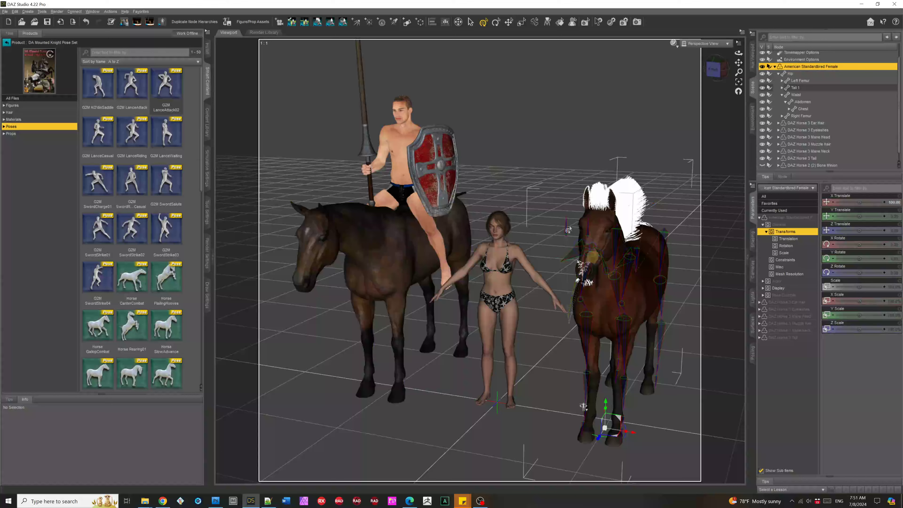
- Turn rotation limits off for the Victoria 9 figure and its children with the Bone Minion script
{"action": "left_click", "coordinate": [778, 74]}
{"action": "left_click", "coordinate": [793, 146]}
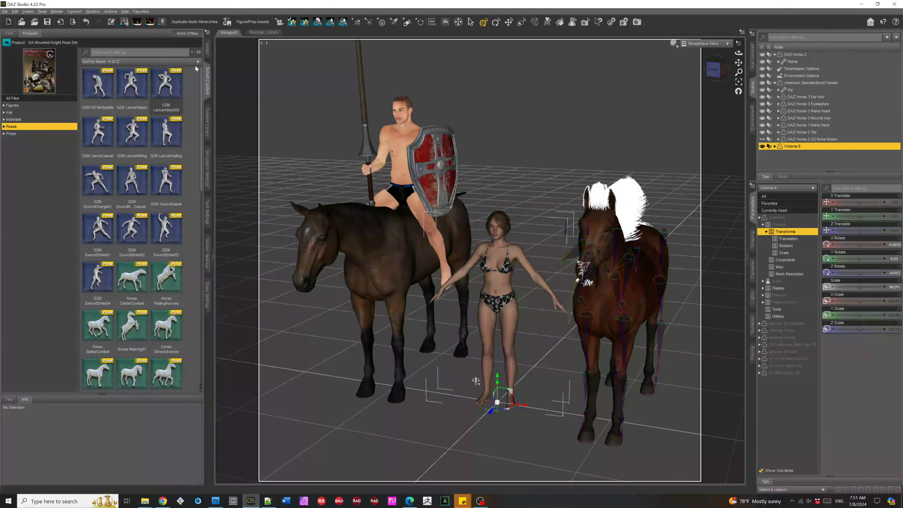
{"action": "left_click", "coordinate": [149, 21]}
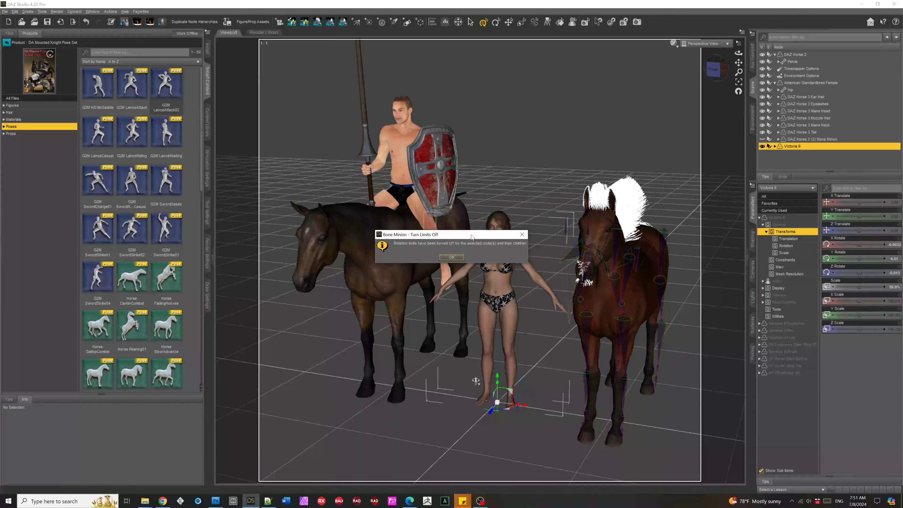
{"action": "left_click", "coordinate": [448, 259]}
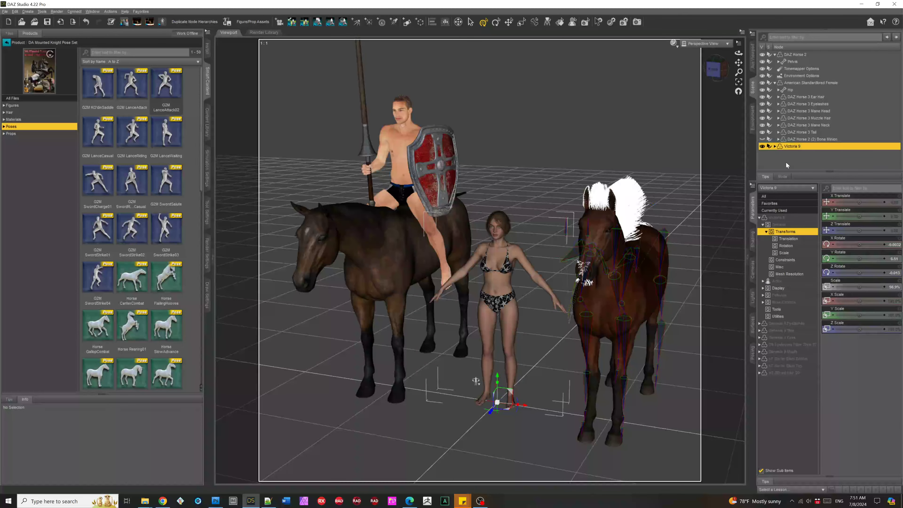
- Create a heavyweight Genesis 2 Male Bone Minion on the Abdomen bone of the DAZ Horse 2 Bone Minion
{"action": "left_click", "coordinate": [806, 138]}
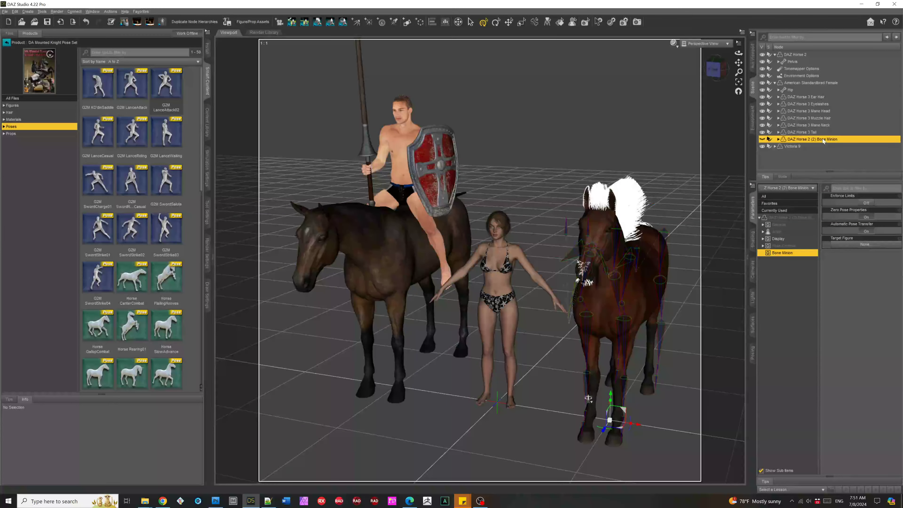
{"action": "left_click", "coordinate": [777, 139]}
{"action": "left_click", "coordinate": [781, 146]}
{"action": "scroll", "coordinate": [788, 168], "scroll_direction": "down", "scroll_amount": 1}
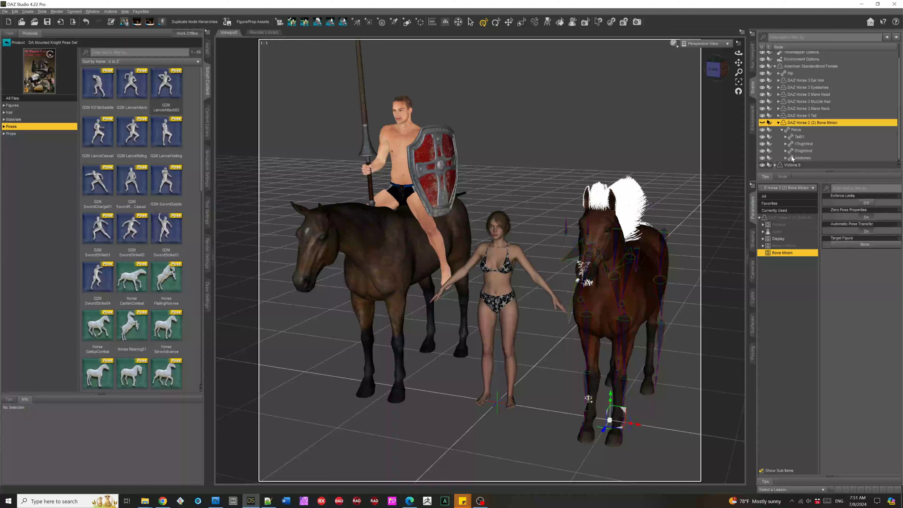
{"action": "left_click", "coordinate": [821, 158]}
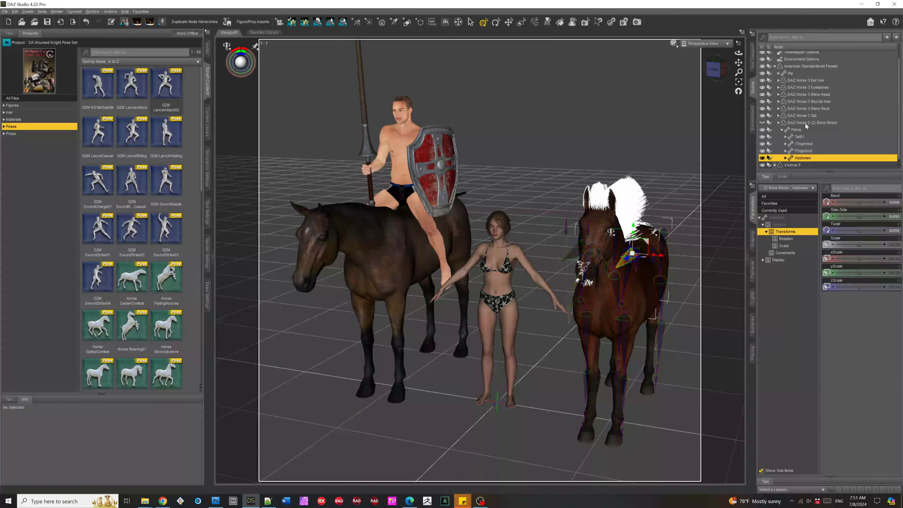
{"action": "left_click", "coordinate": [162, 22]}
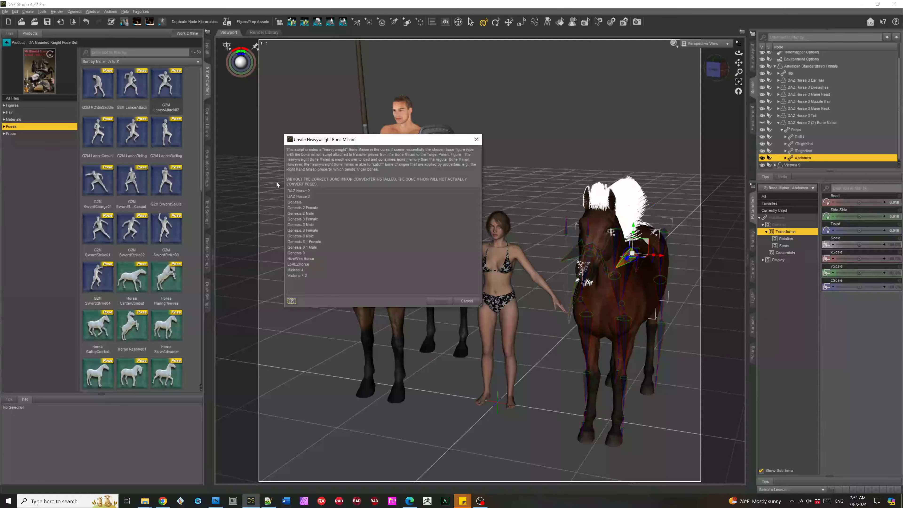
{"action": "left_click", "coordinate": [315, 213]}
{"action": "left_click", "coordinate": [437, 301]}
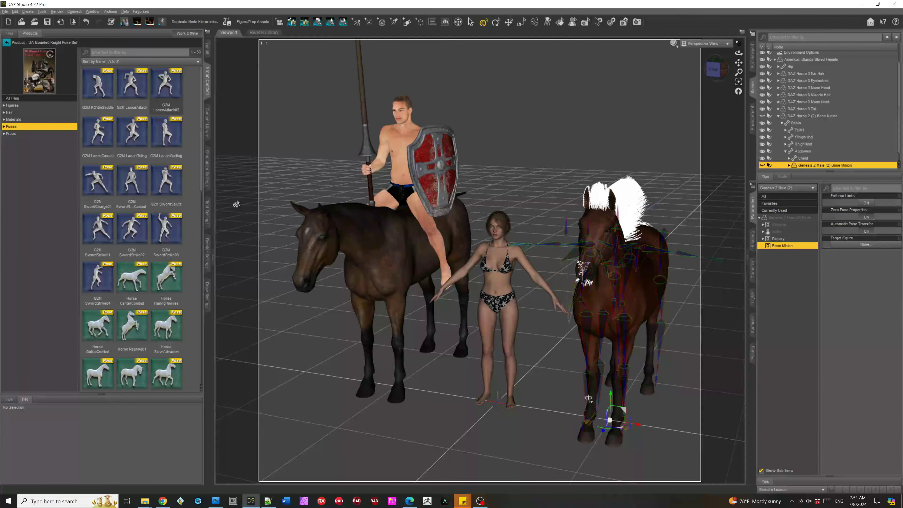
- Load the + Equip-Lance+Shield props onto the Genesis 2 Male Bone Minion
{"action": "left_click", "coordinate": [18, 135]}
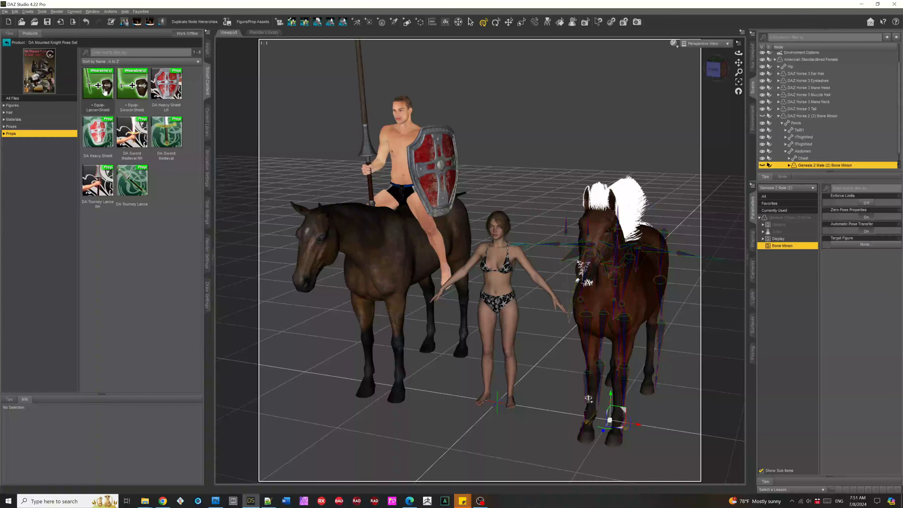
{"action": "mouse_move", "coordinate": [100, 117]}
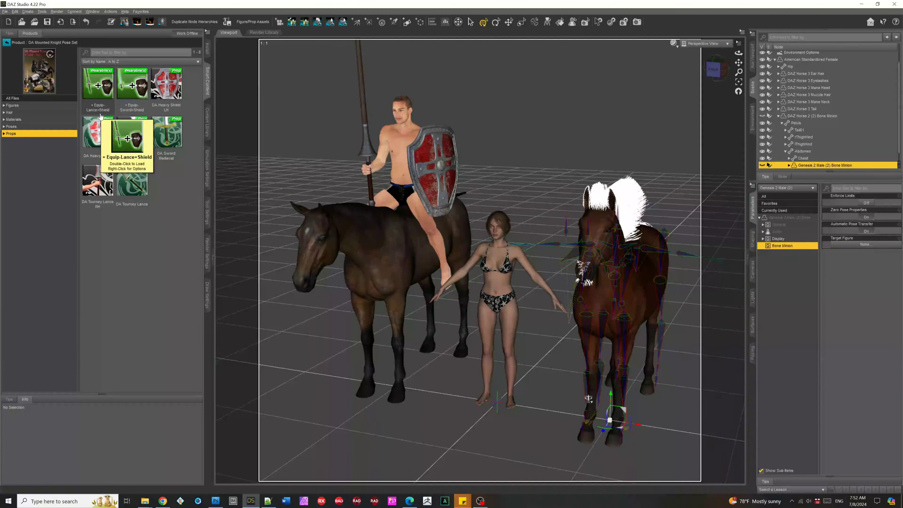
{"action": "double_click", "coordinate": [102, 84]}
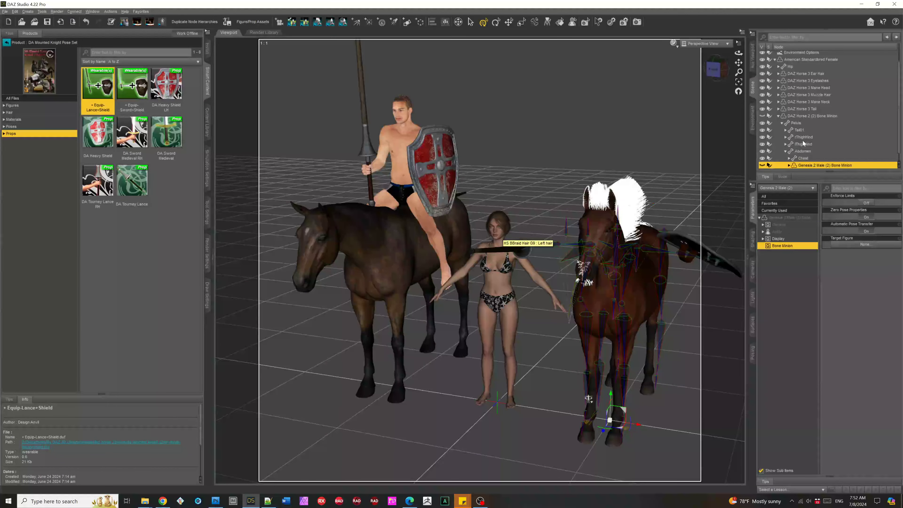
- Parent the Victoria 9 figure to the Abdomen bone of the American Standardbred Female horse
{"action": "scroll", "coordinate": [803, 93], "scroll_direction": "up", "scroll_amount": 2}
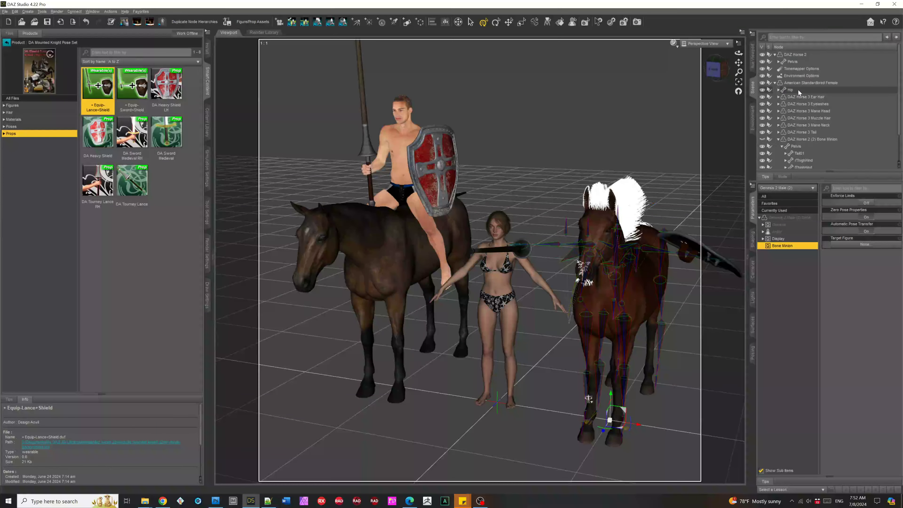
{"action": "left_click", "coordinate": [778, 90]}
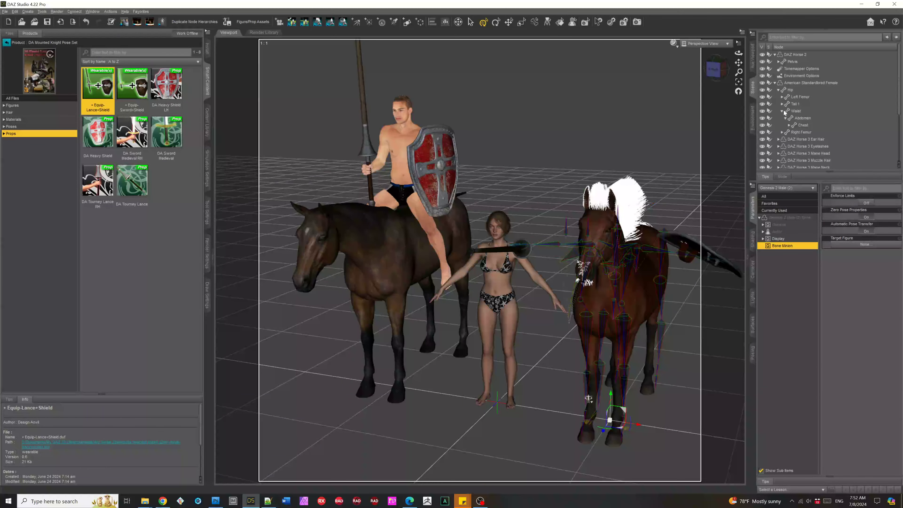
{"action": "left_click", "coordinate": [798, 118]}
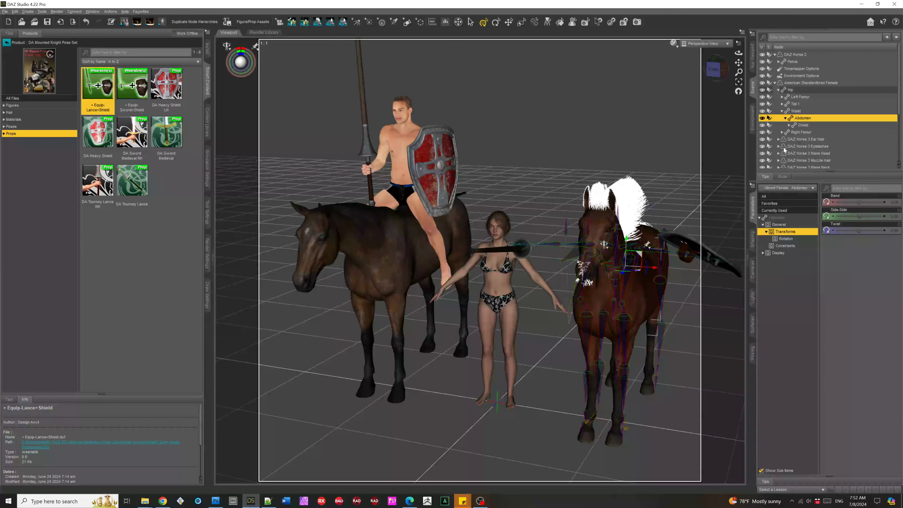
{"action": "scroll", "coordinate": [786, 129], "scroll_direction": "down", "scroll_amount": 3}
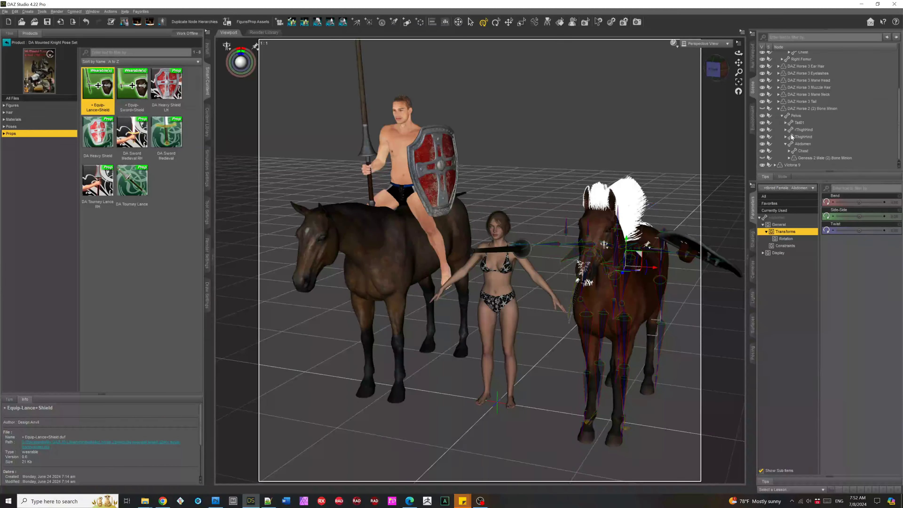
{"action": "left_click", "coordinate": [778, 109]}
{"action": "left_click", "coordinate": [798, 108], "text": "shift"}
{"action": "left_click", "coordinate": [794, 165]}
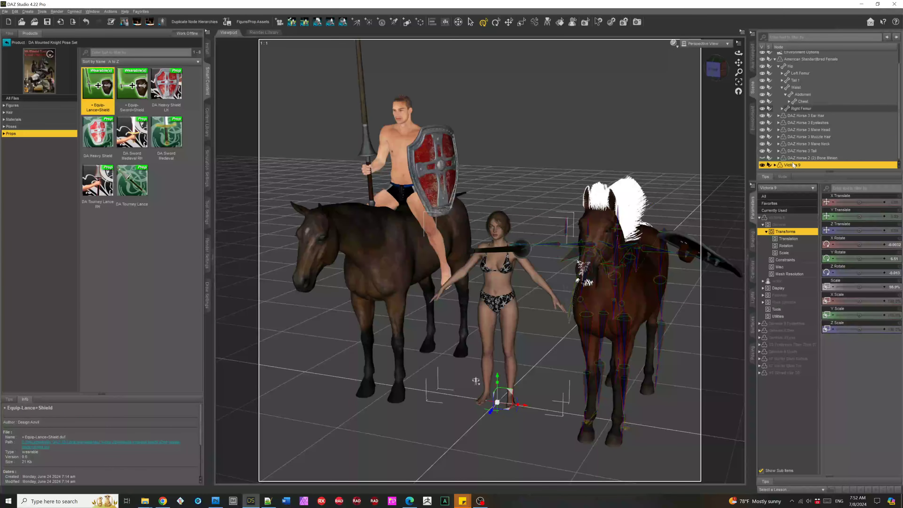
{"action": "left_click_drag", "start_coordinate": [793, 165], "coordinate": [809, 95]}
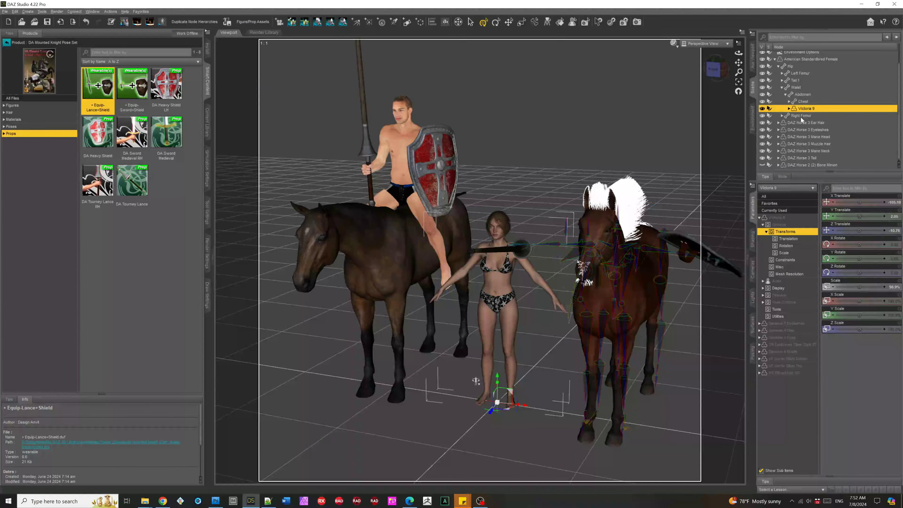
- Apply the L Attack01 hierarchical pose to DAZ Horse 2 and its mounted rider
{"action": "left_click", "coordinate": [811, 165]}
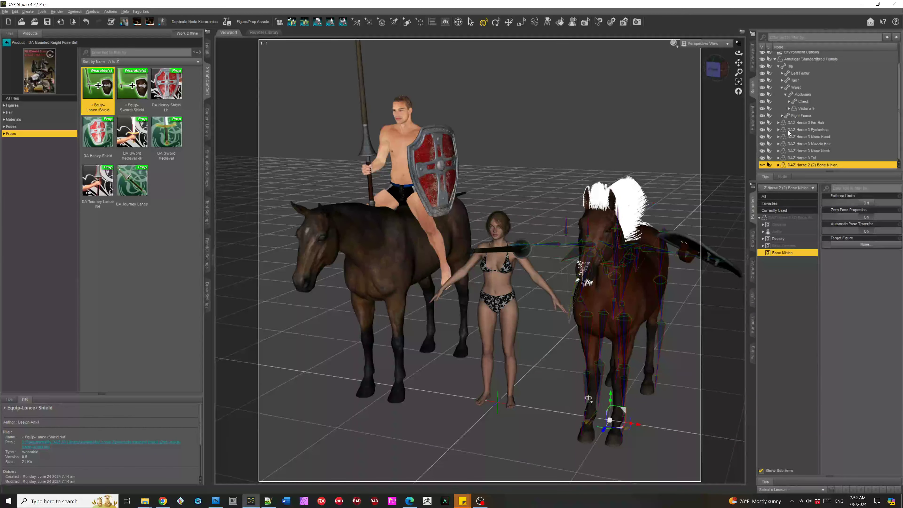
{"action": "scroll", "coordinate": [780, 113], "scroll_direction": "up", "scroll_amount": 1}
{"action": "left_click", "coordinate": [796, 55]}
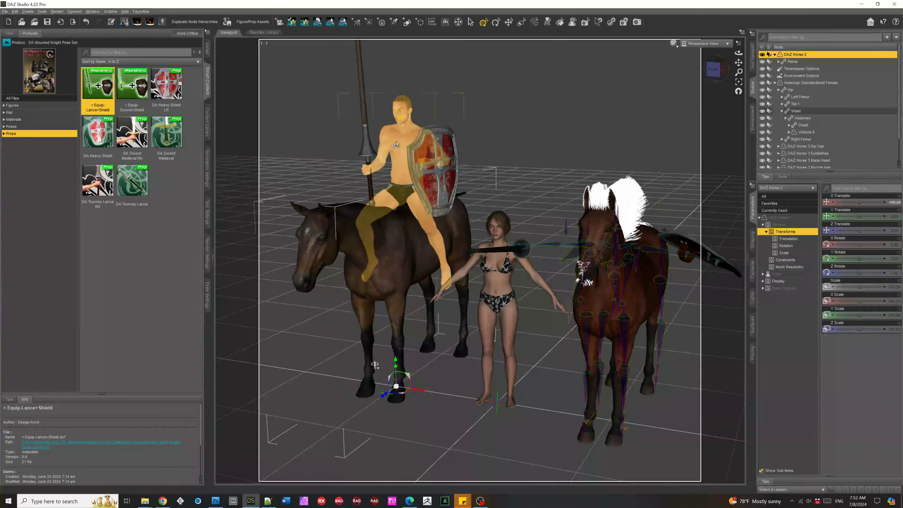
{"action": "left_click", "coordinate": [16, 127]}
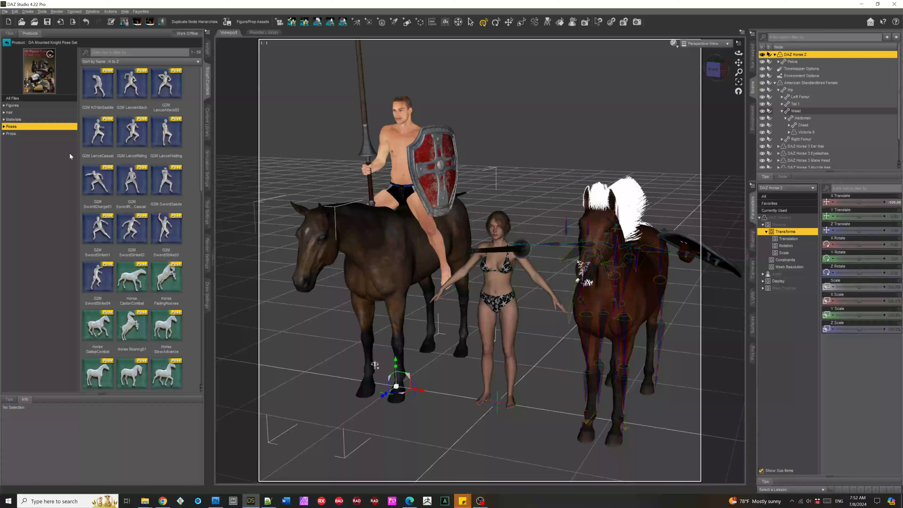
{"action": "scroll", "coordinate": [128, 271], "scroll_direction": "down", "scroll_amount": 5}
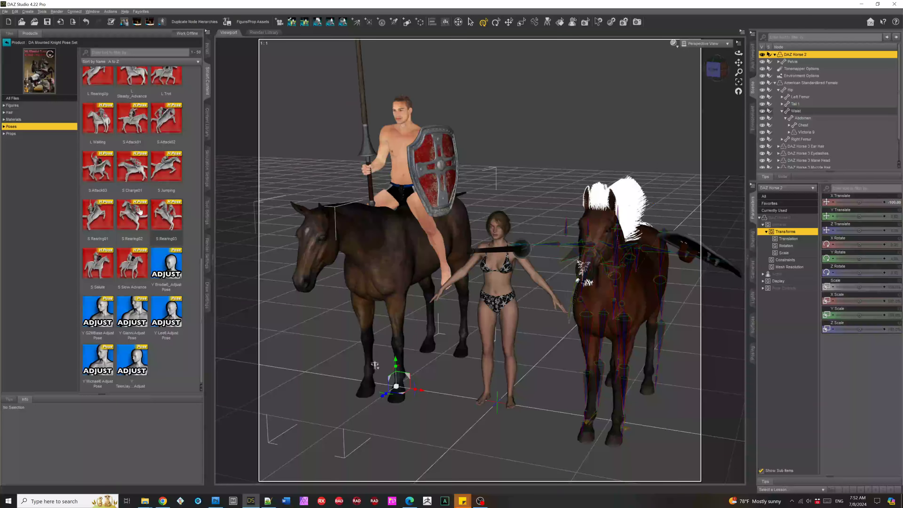
{"action": "scroll", "coordinate": [149, 212], "scroll_direction": "up", "scroll_amount": 3}
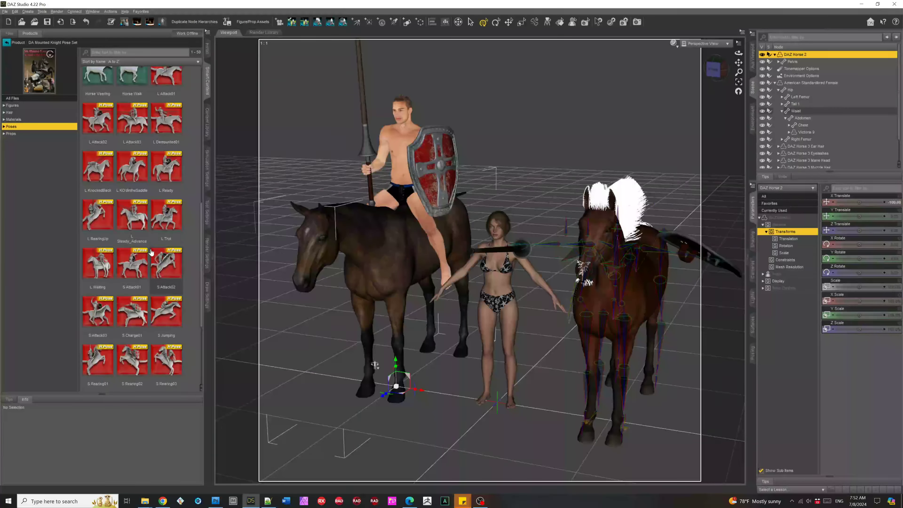
{"action": "scroll", "coordinate": [147, 226], "scroll_direction": "up", "scroll_amount": 3}
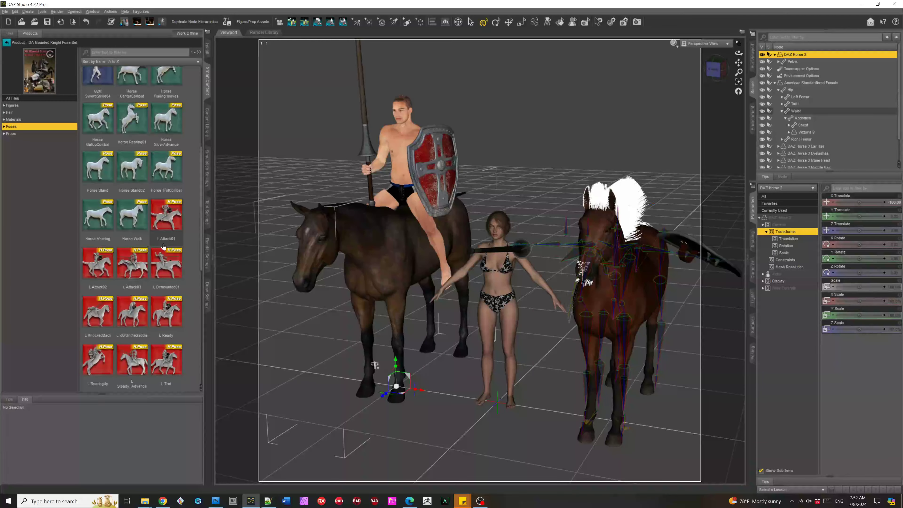
{"action": "double_click", "coordinate": [174, 217]}
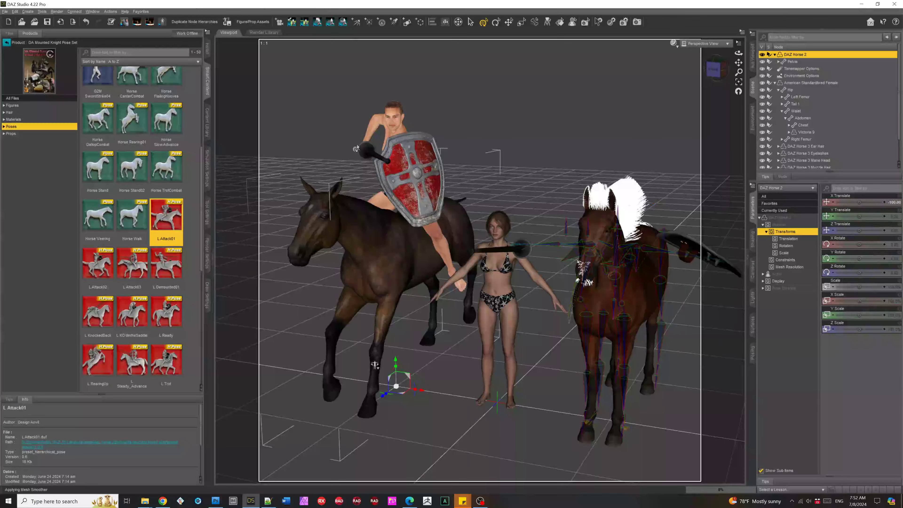
- Inspect the attack pose on DAZ Horse 2 and its rider from another angle, and collapse the American Standardbred Female's hip hierarchy
{"action": "left_click", "coordinate": [714, 69]}
{"action": "left_click_drag", "start_coordinate": [714, 68], "coordinate": [677, 73]}
{"action": "left_click_drag", "start_coordinate": [372, 388], "coordinate": [388, 356]}
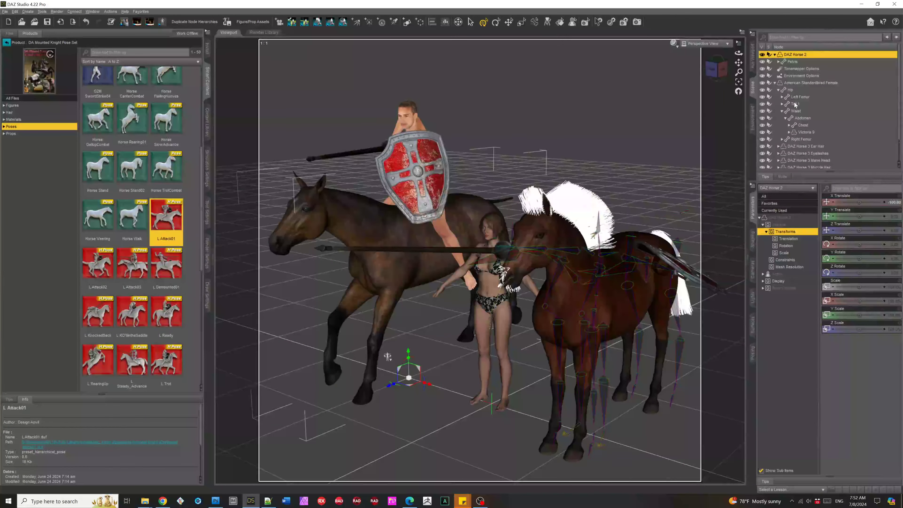
{"action": "left_click", "coordinate": [778, 90]}
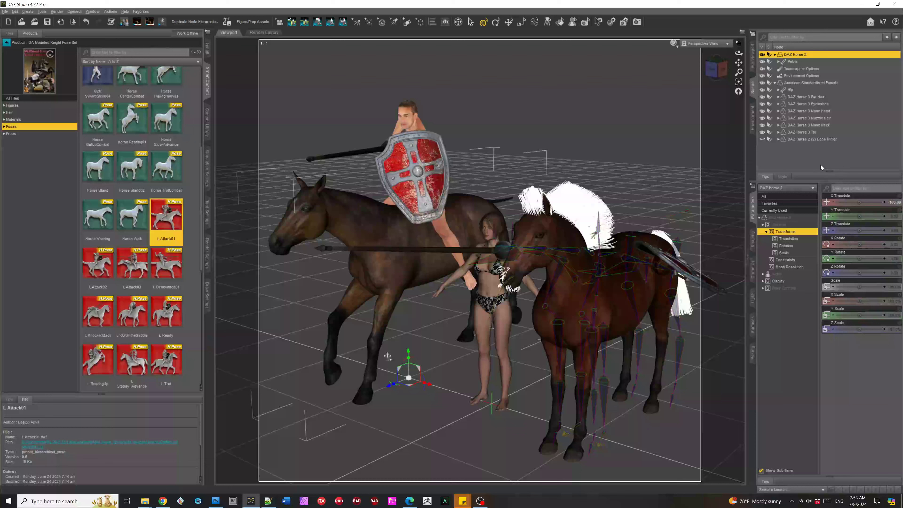
- Apply the L Attack01 hierarchical pose to the DAZ Horse 2 Bone Minion on the American Standardbred Female, and inspect it from several angles
{"action": "left_click", "coordinate": [820, 140]}
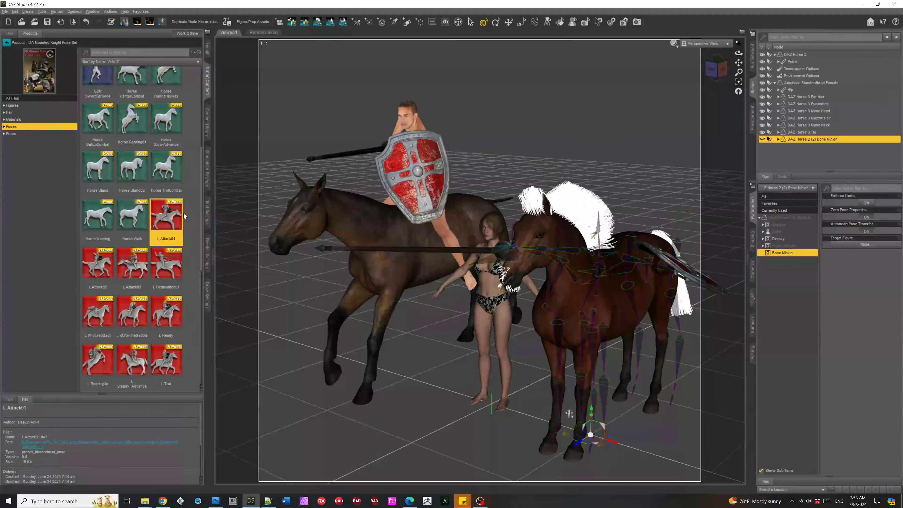
{"action": "double_click", "coordinate": [169, 211]}
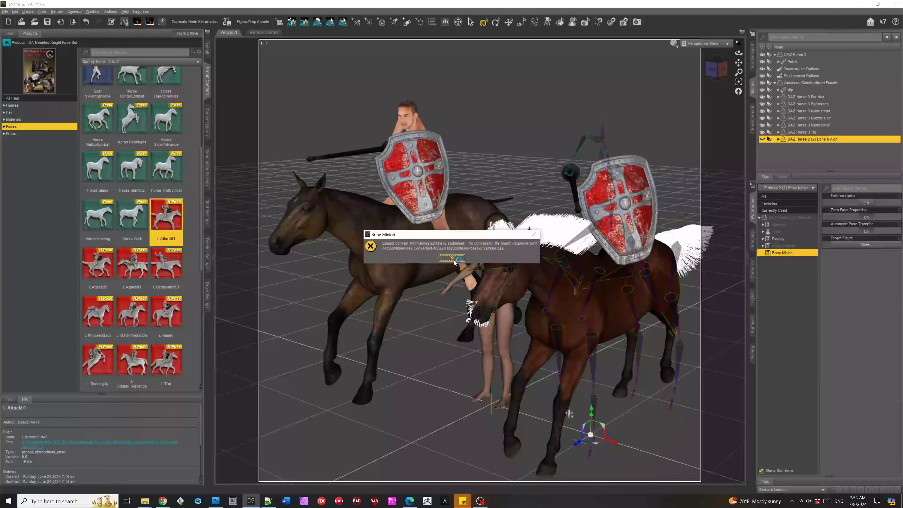
{"action": "left_click", "coordinate": [451, 258]}
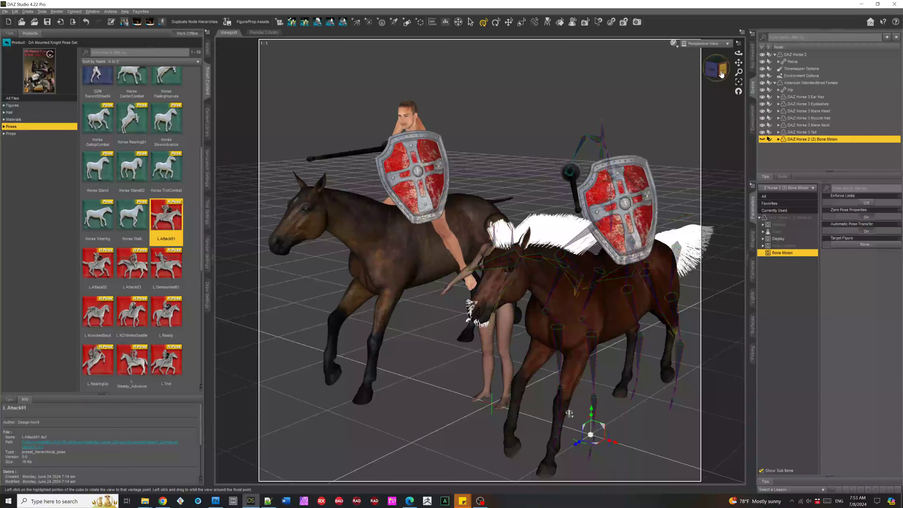
{"action": "left_click", "coordinate": [712, 69]}
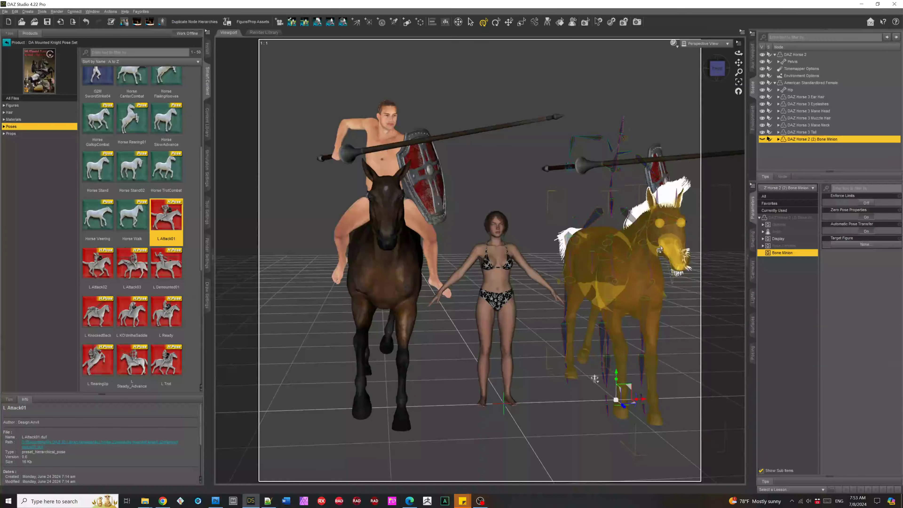
{"action": "left_click", "coordinate": [717, 69]}
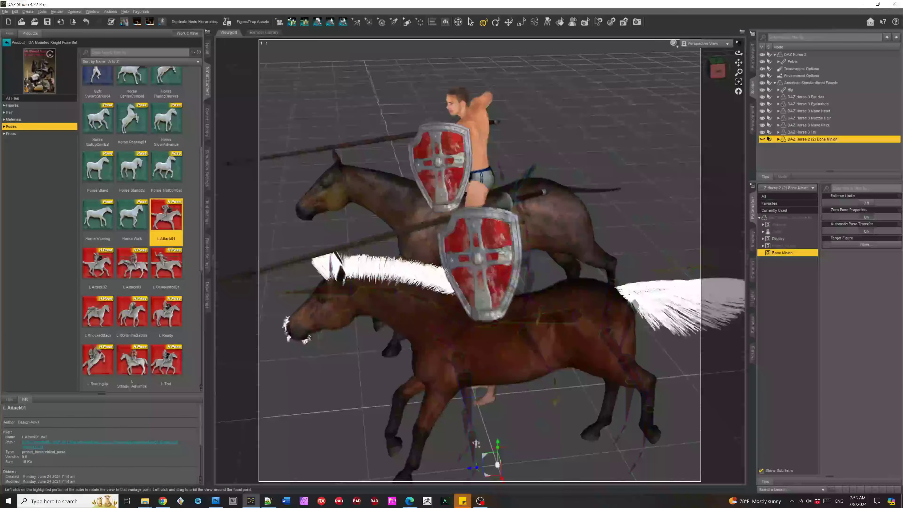
{"action": "left_click", "coordinate": [720, 70]}
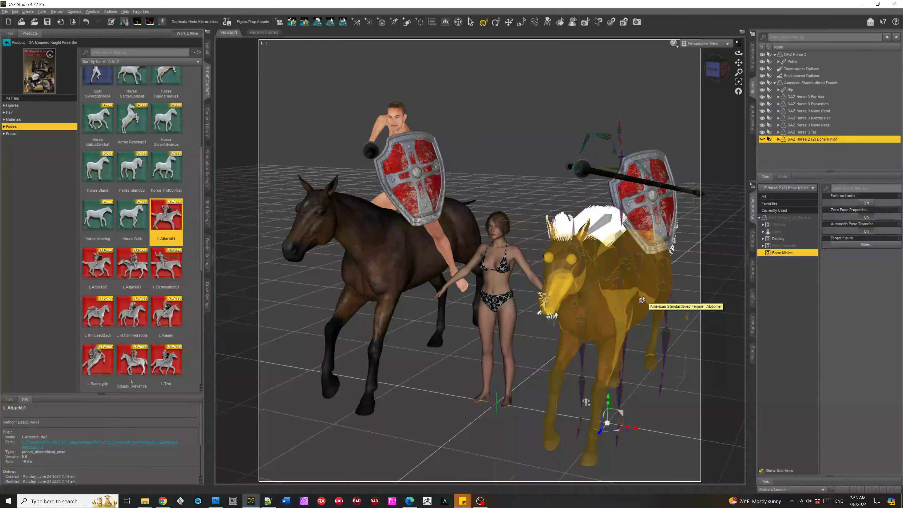
- Set Victoria 9 as the Genesis 2 Male Bone Minion's target figure and reapply L Attack01 to the DAZ Horse 2 Bone Minion
{"action": "left_click", "coordinate": [778, 139]}
{"action": "scroll", "coordinate": [821, 160], "scroll_direction": "down", "scroll_amount": 1}
{"action": "left_click", "coordinate": [819, 165]}
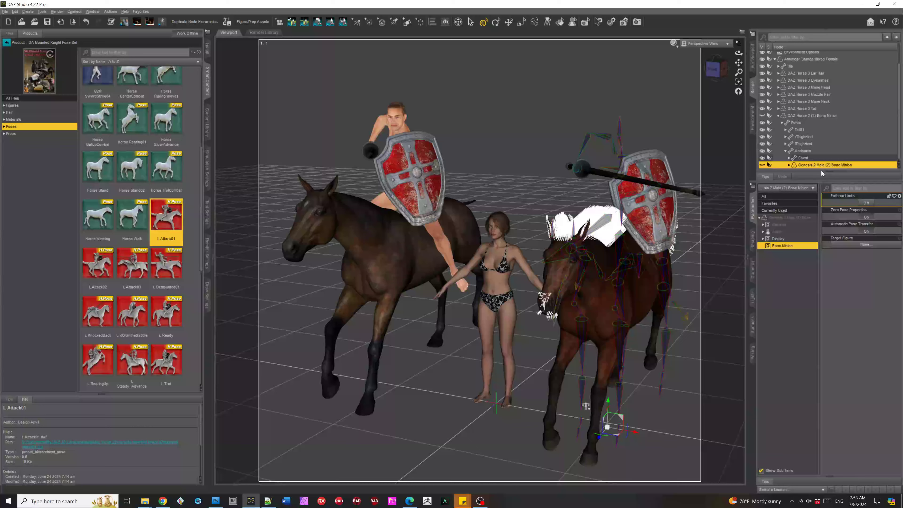
{"action": "left_click", "coordinate": [862, 245]}
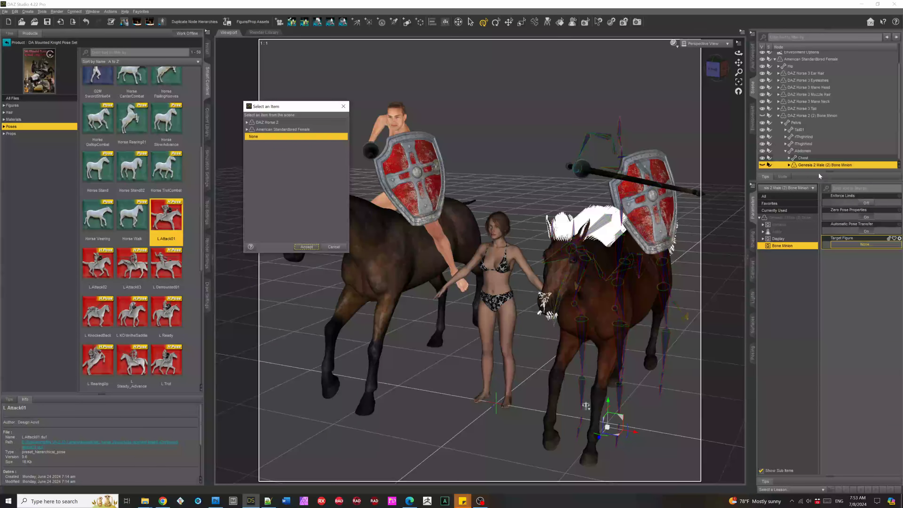
{"action": "left_click", "coordinate": [247, 129]}
{"action": "left_click", "coordinate": [268, 137]}
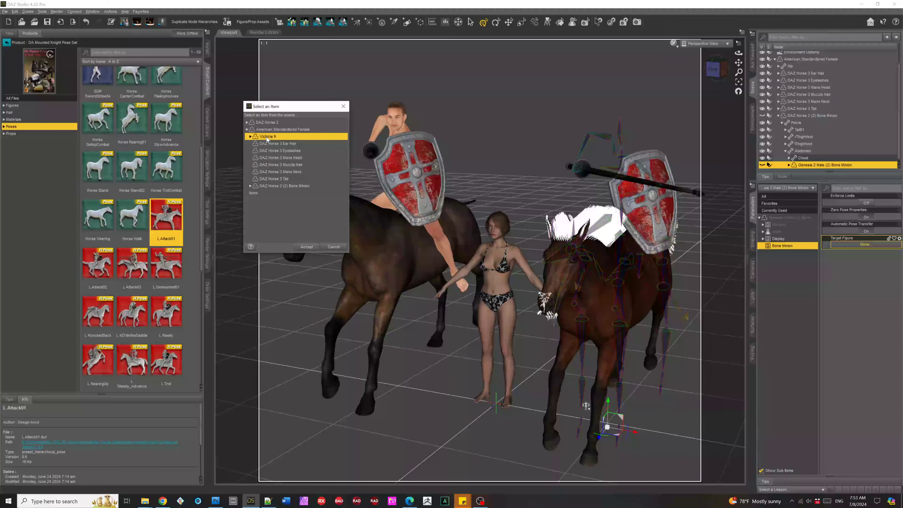
{"action": "left_click", "coordinate": [306, 246]}
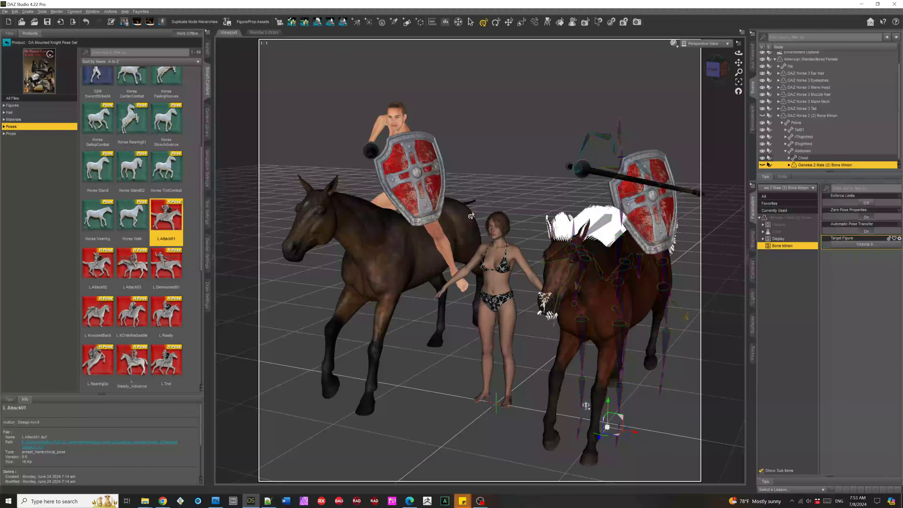
{"action": "left_click", "coordinate": [810, 115]}
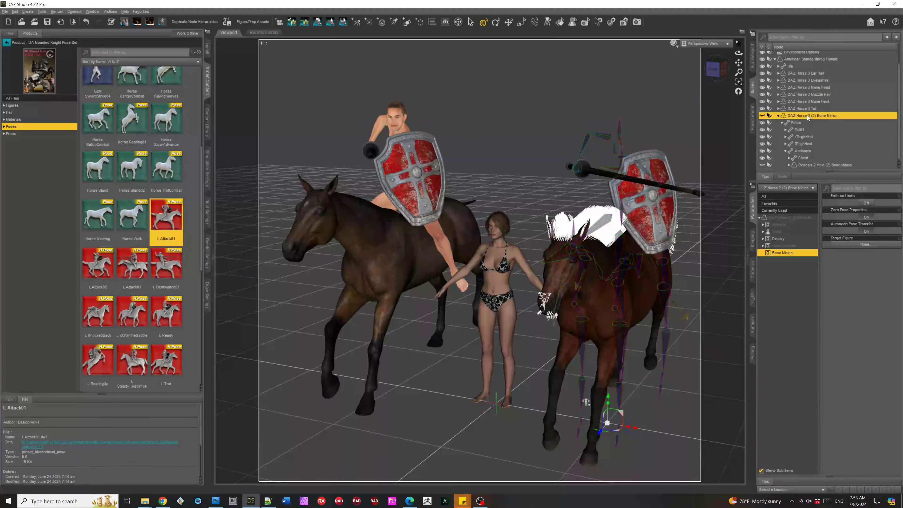
{"action": "double_click", "coordinate": [161, 214]}
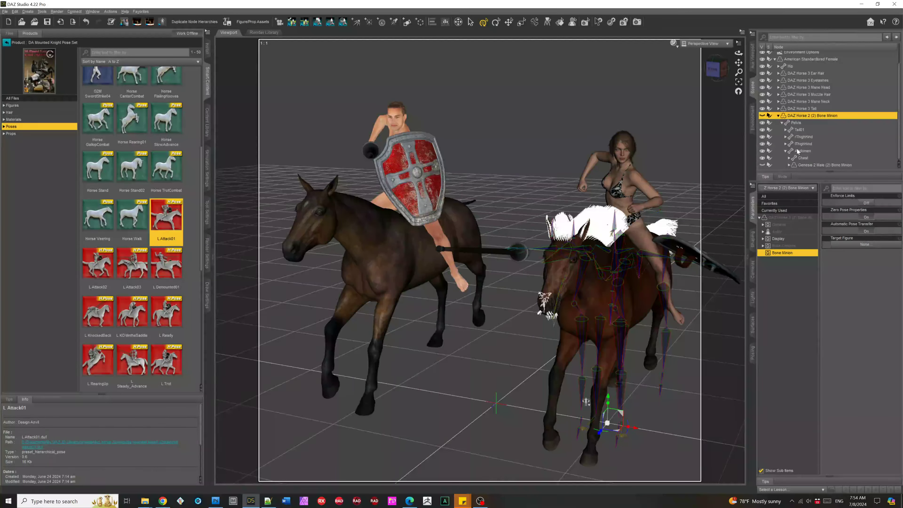
- Copy the DA Heavy Lance and DA Heavy Shield from the Genesis 2 Male Bone Minion to Victoria 9 with Prop Minion
{"action": "left_click", "coordinate": [817, 165]}
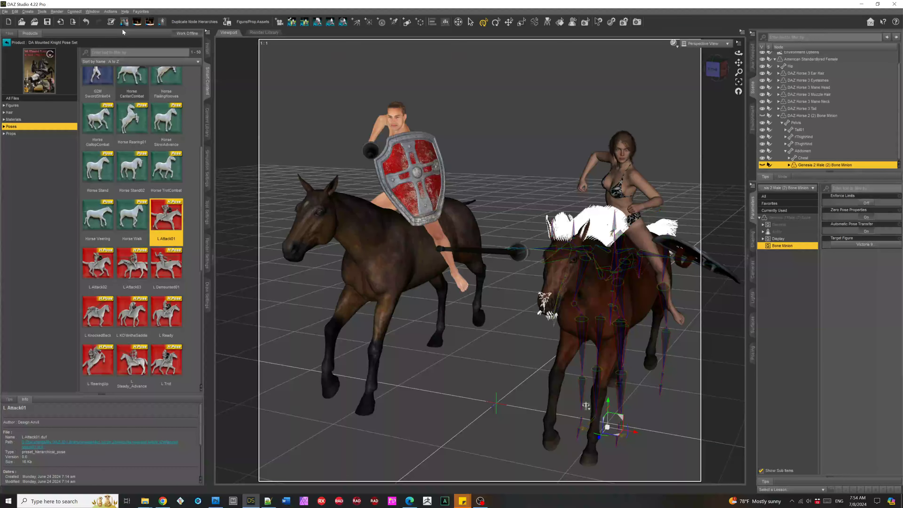
{"action": "left_click", "coordinate": [124, 22]}
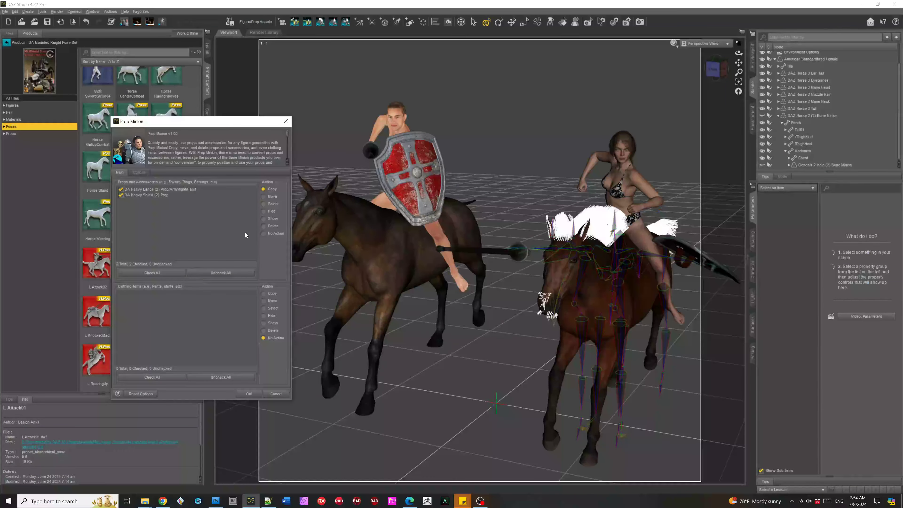
{"action": "left_click", "coordinate": [249, 393]}
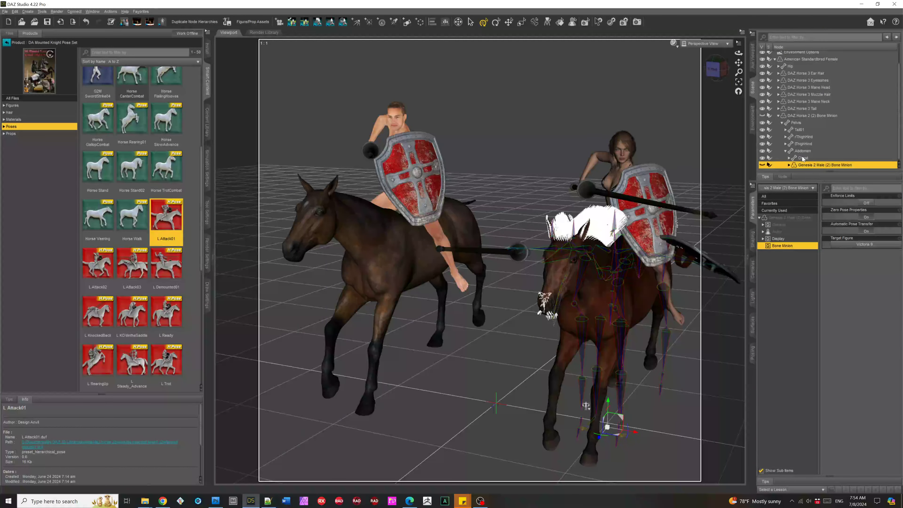
- Hide the original DA Heavy Lance and DA Heavy Shield still attached to the Genesis 2 Male Bone Minion's hands
{"action": "left_click", "coordinate": [598, 196]}
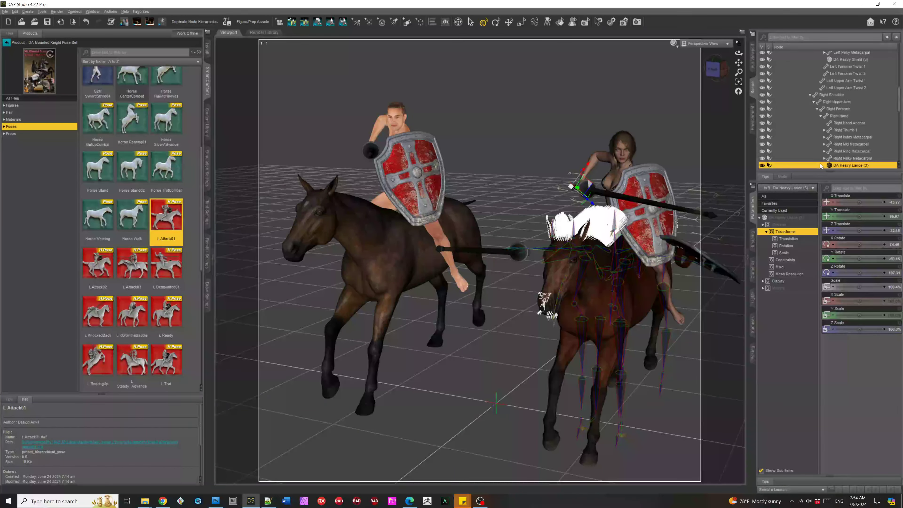
{"action": "scroll", "coordinate": [832, 117], "scroll_direction": "up", "scroll_amount": 15}
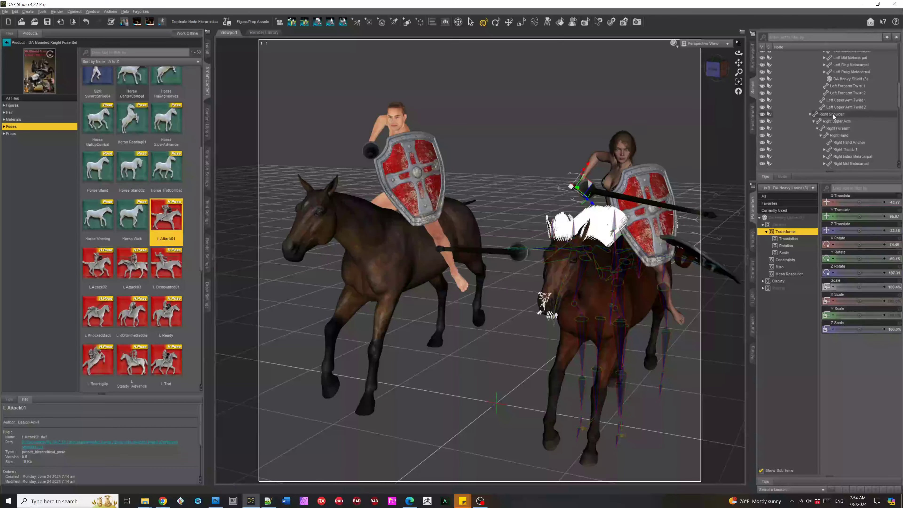
{"action": "scroll", "coordinate": [832, 117], "scroll_direction": "down", "scroll_amount": 4}
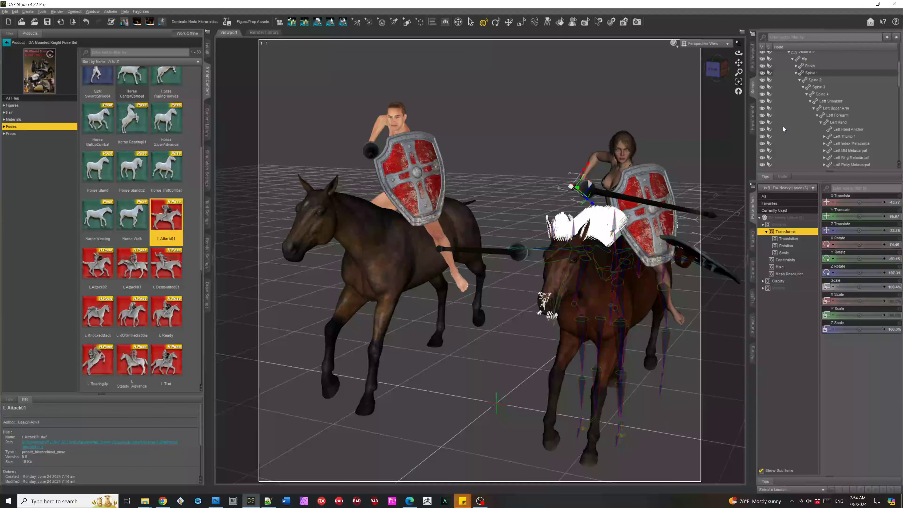
{"action": "scroll", "coordinate": [776, 138], "scroll_direction": "up", "scroll_amount": 1}
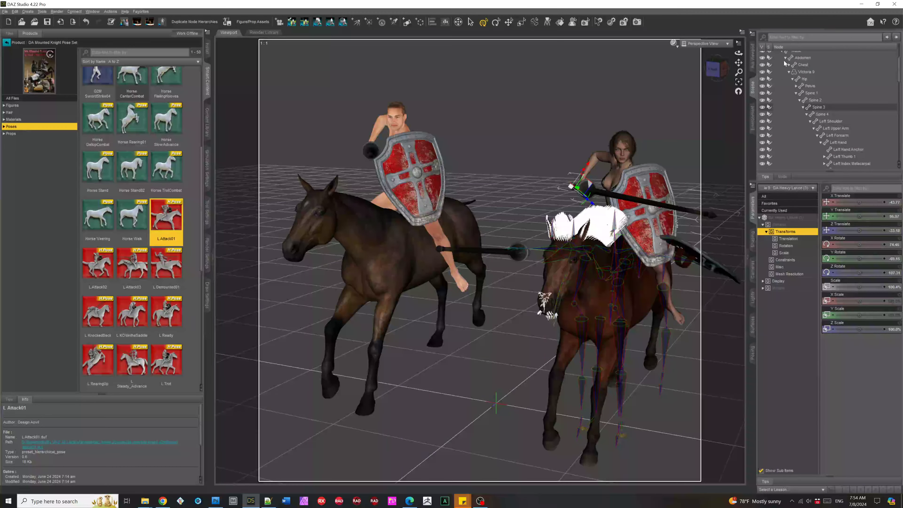
{"action": "left_click", "coordinate": [516, 255]}
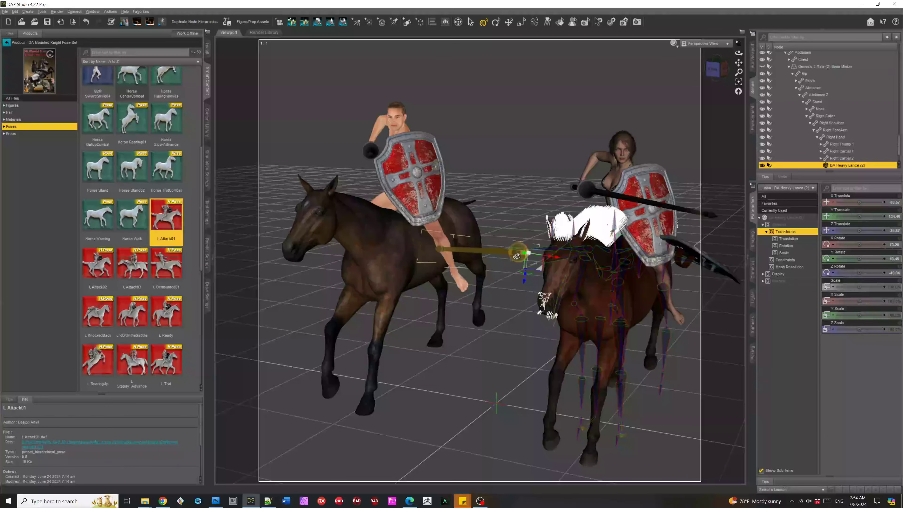
{"action": "left_click", "coordinate": [699, 258], "text": "ctrl"}
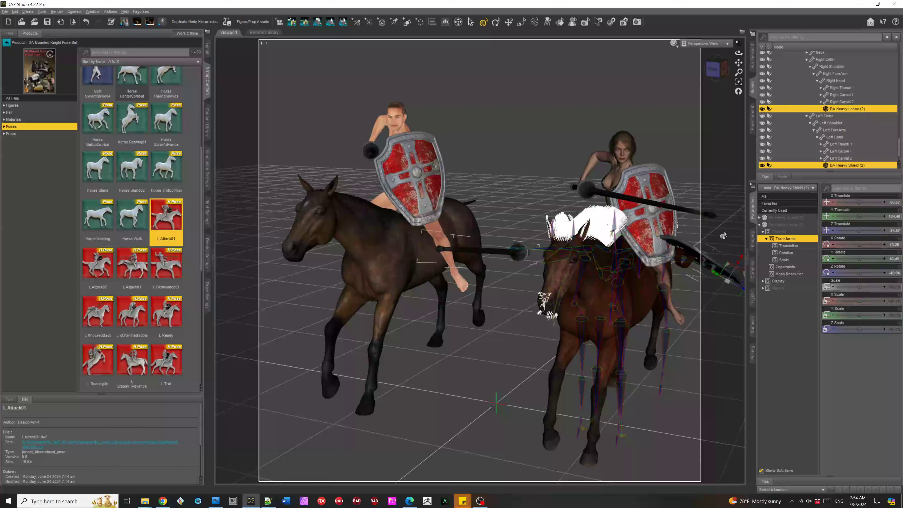
{"action": "left_click", "coordinate": [761, 109], "text": "shift"}
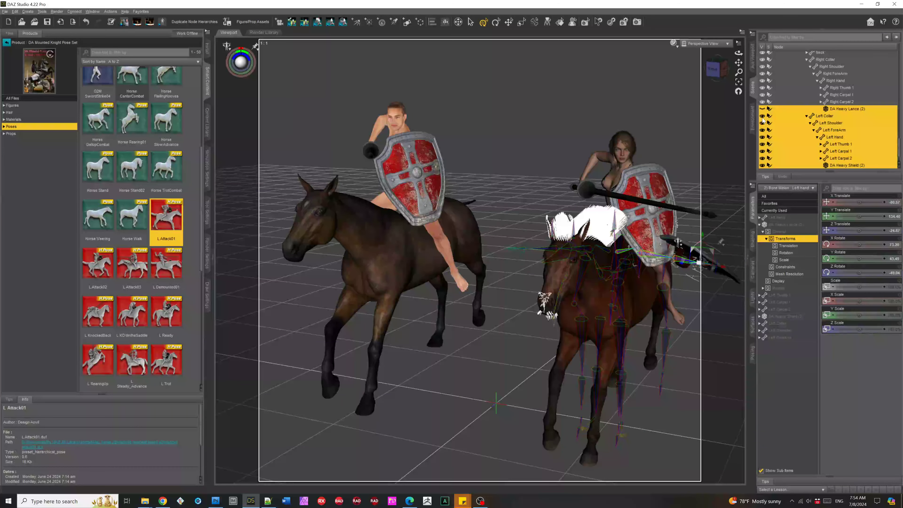
{"action": "left_click", "coordinate": [845, 159]}
{"action": "left_click", "coordinate": [843, 165]}
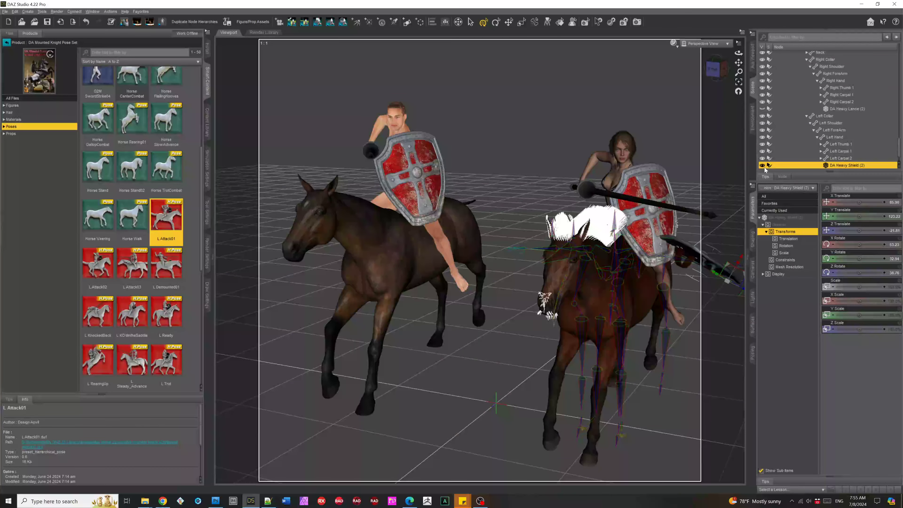
- Apply L Attack01 to the DAZ Horse 2 Bone Minion again to update Victoria 9's copied lance and shield
{"action": "scroll", "coordinate": [800, 124], "scroll_direction": "up", "scroll_amount": 5}
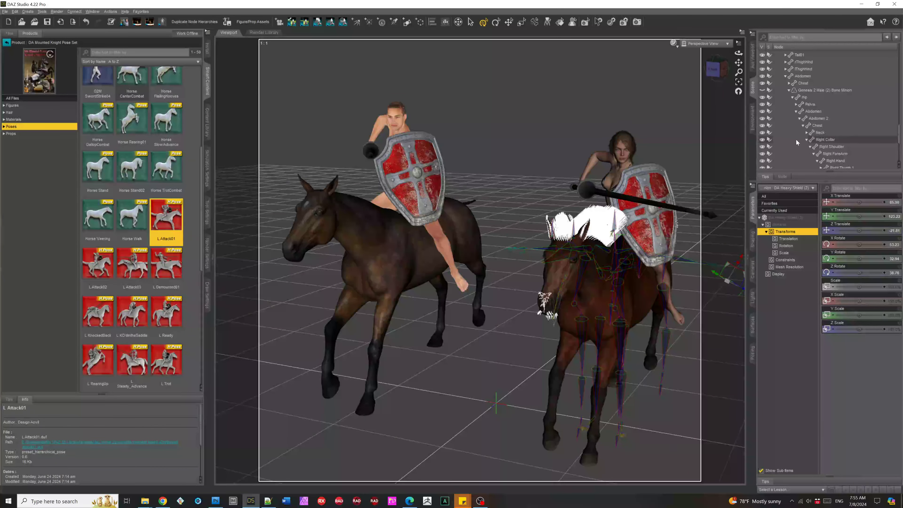
{"action": "scroll", "coordinate": [799, 123], "scroll_direction": "up", "scroll_amount": 4}
{"action": "left_click", "coordinate": [798, 102]}
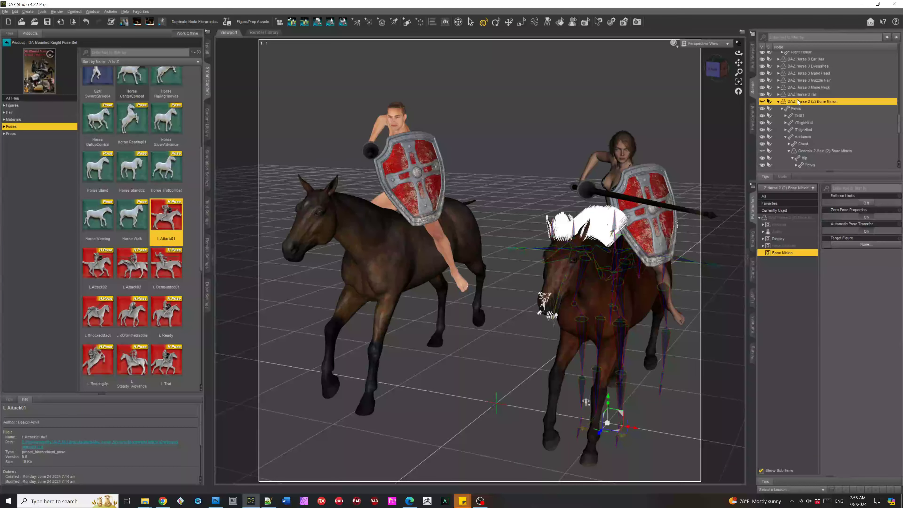
{"action": "double_click", "coordinate": [171, 216]}
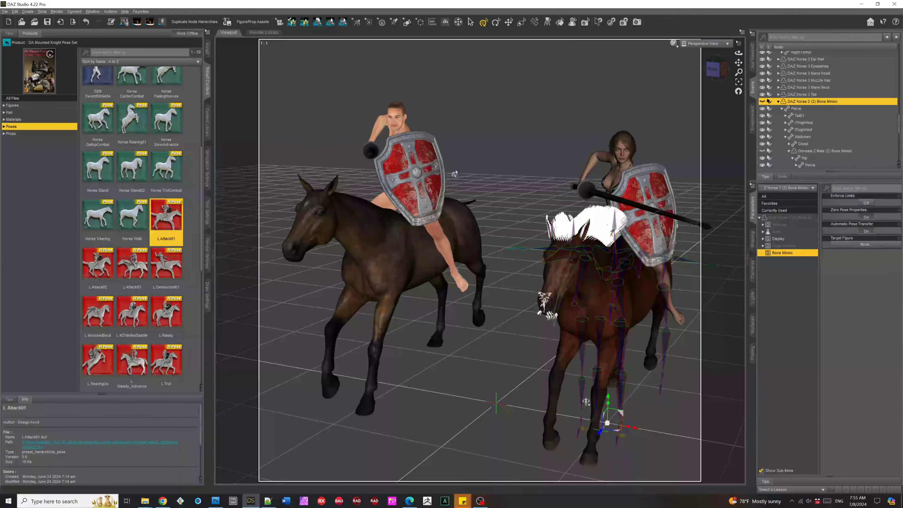
- Lower Victoria 9's hip slightly to seat her on the back of the American Standardbred
{"action": "mouse_move", "coordinate": [713, 70]}
{"action": "left_mouse_down"}
{"action": "mouse_move", "coordinate": [741, 75]}
{"action": "mouse_move", "coordinate": [691, 79]}
{"action": "mouse_move", "coordinate": [727, 73]}
{"action": "left_mouse_up"}
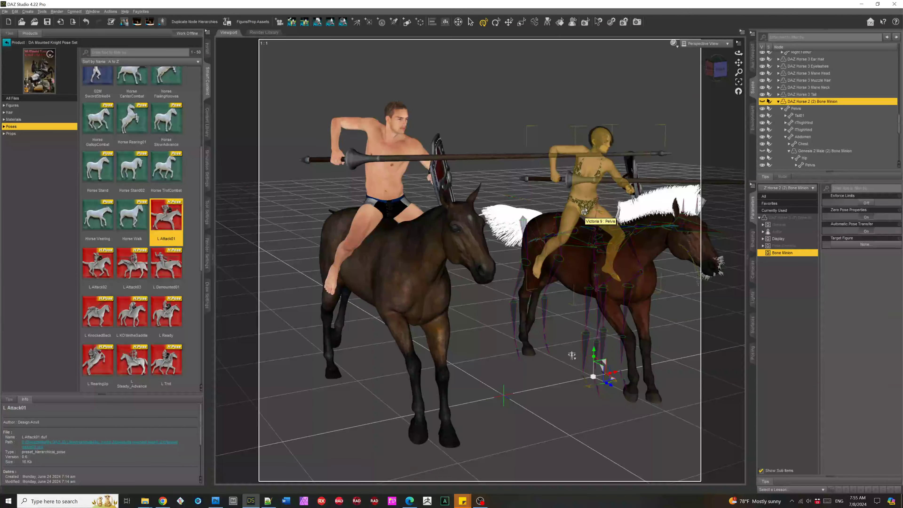
{"action": "left_click", "coordinate": [585, 211]}
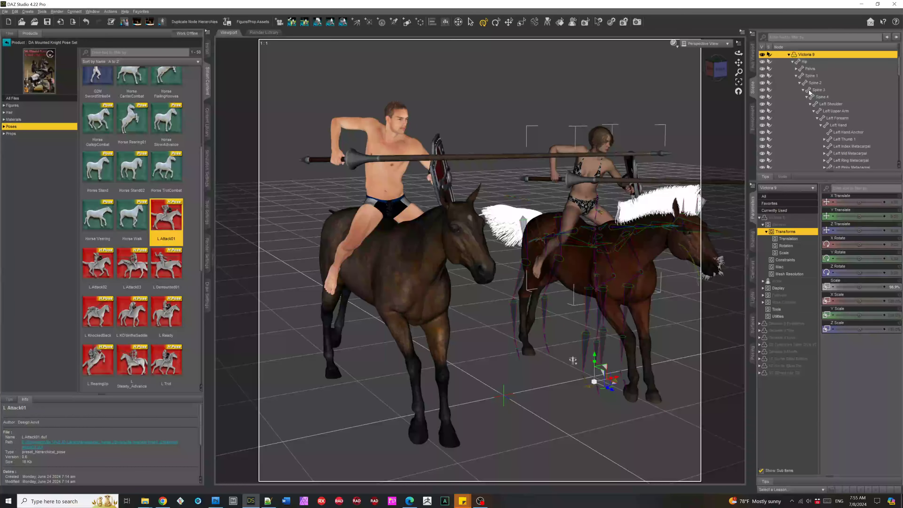
{"action": "left_click", "coordinate": [806, 63]}
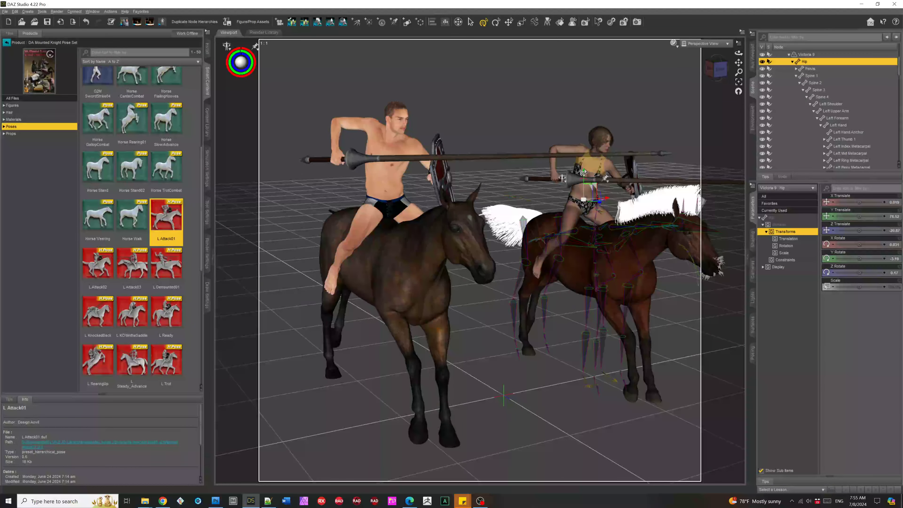
{"action": "left_click_drag", "start_coordinate": [583, 173], "coordinate": [583, 179]}
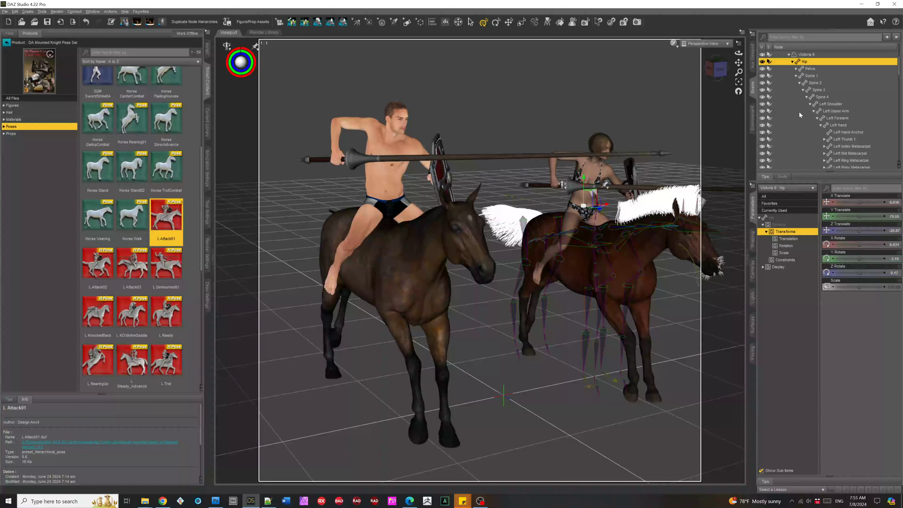
- Collapse the American Standardbred Female's hip hierarchy and apply the L Ready hierarchical pose to the DAZ Horse 2 Bone Minion
{"action": "scroll", "coordinate": [799, 74], "scroll_direction": "up", "scroll_amount": 2}
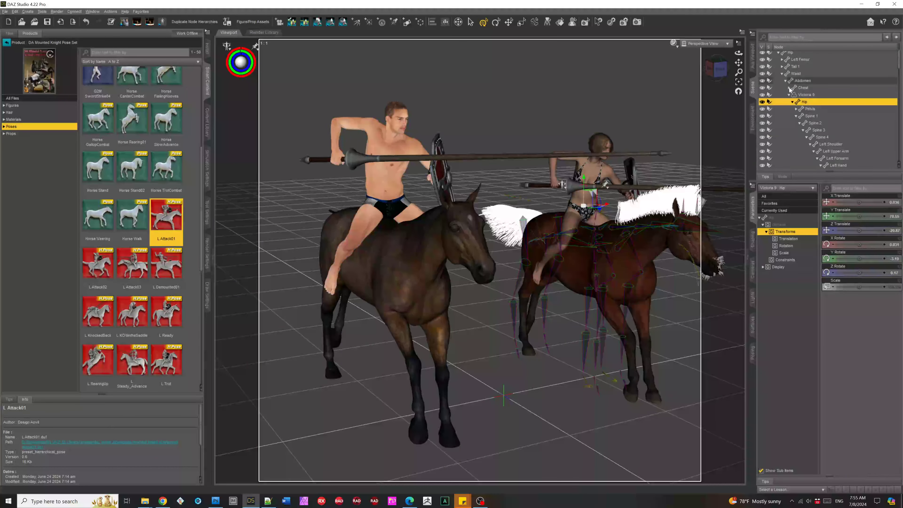
{"action": "scroll", "coordinate": [788, 90], "scroll_direction": "up", "scroll_amount": 2}
{"action": "left_click", "coordinate": [778, 90]}
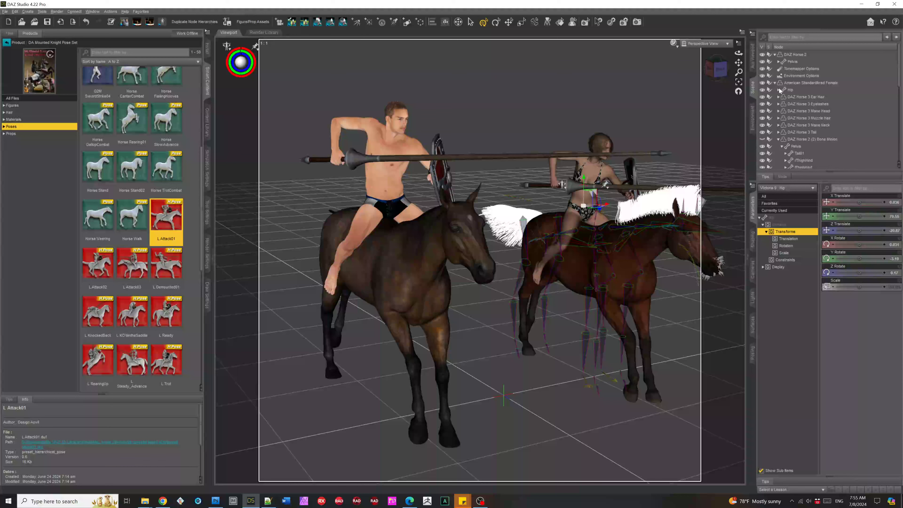
{"action": "left_click", "coordinate": [802, 140]}
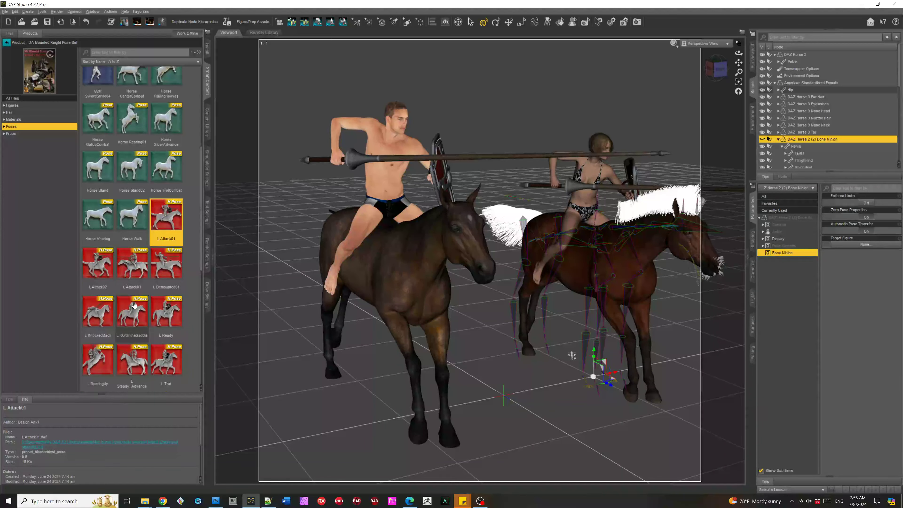
{"action": "scroll", "coordinate": [107, 273], "scroll_direction": "down", "scroll_amount": 3}
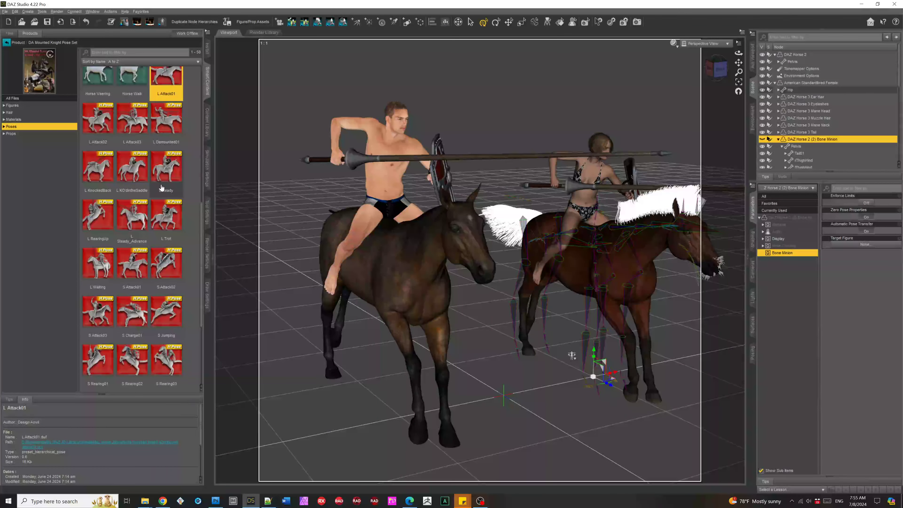
{"action": "left_click", "coordinate": [167, 174]}
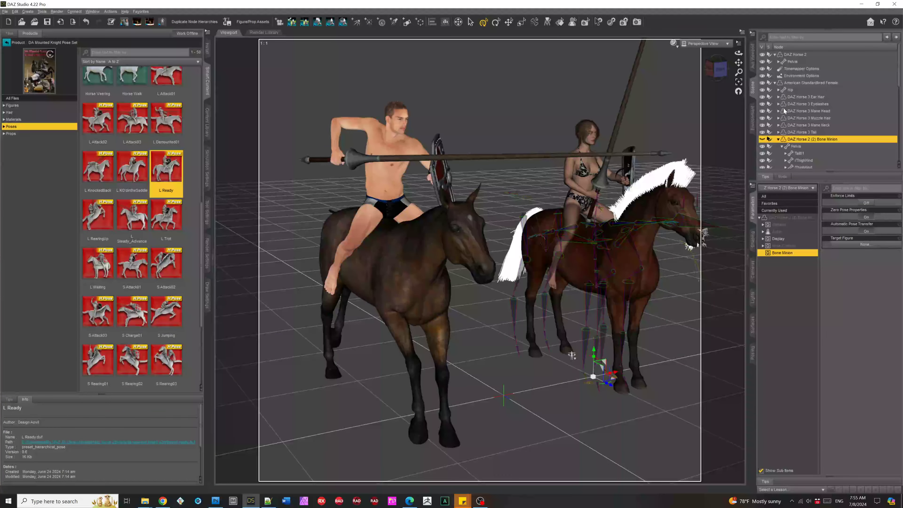
- Apply the L Ready hierarchical pose to the original DAZ Horse 2 carrying the male rider
{"action": "left_click", "coordinate": [795, 55]}
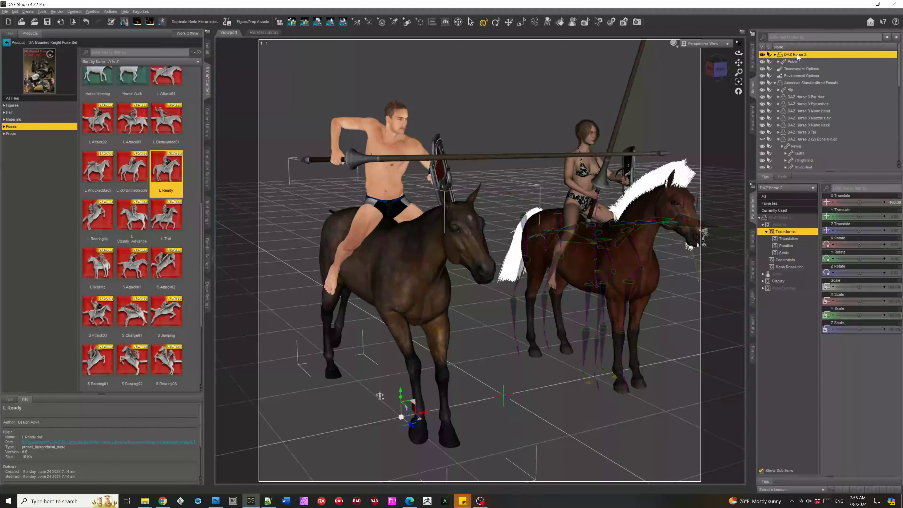
{"action": "double_click", "coordinate": [158, 180]}
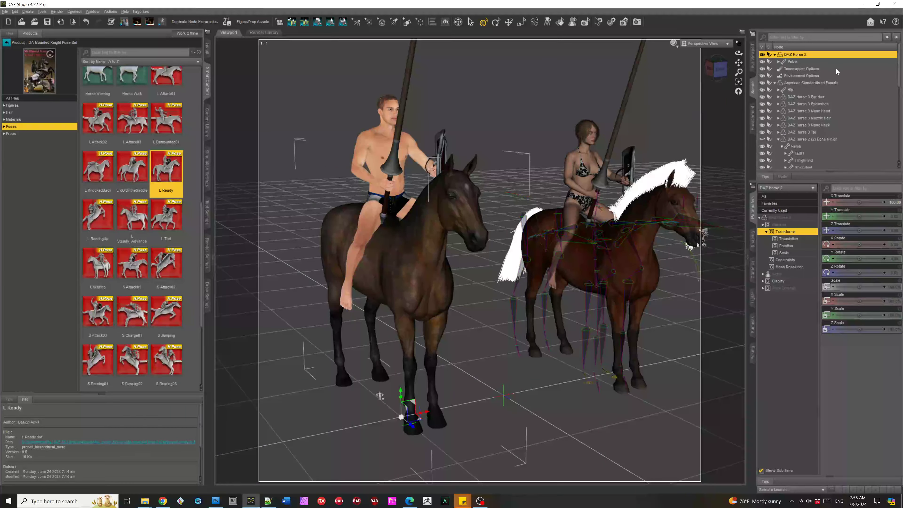
{"action": "mouse_move", "coordinate": [721, 74]}
{"action": "left_mouse_down"}
{"action": "mouse_move", "coordinate": [750, 75]}
{"action": "mouse_move", "coordinate": [700, 77]}
{"action": "mouse_move", "coordinate": [715, 74]}
{"action": "left_mouse_up"}
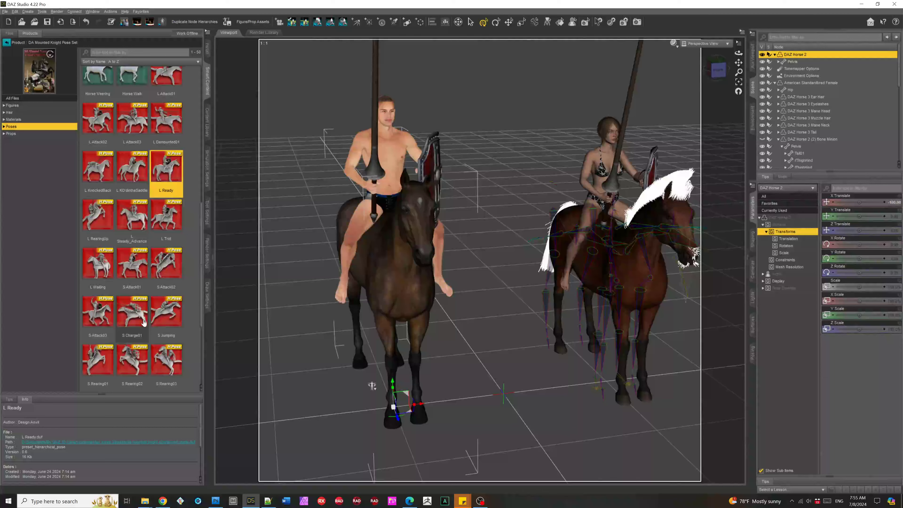
- Apply the S Charge01 hierarchical pose to the original DAZ Horse 2 and view both riders from the other side
{"action": "double_click", "coordinate": [133, 317]}
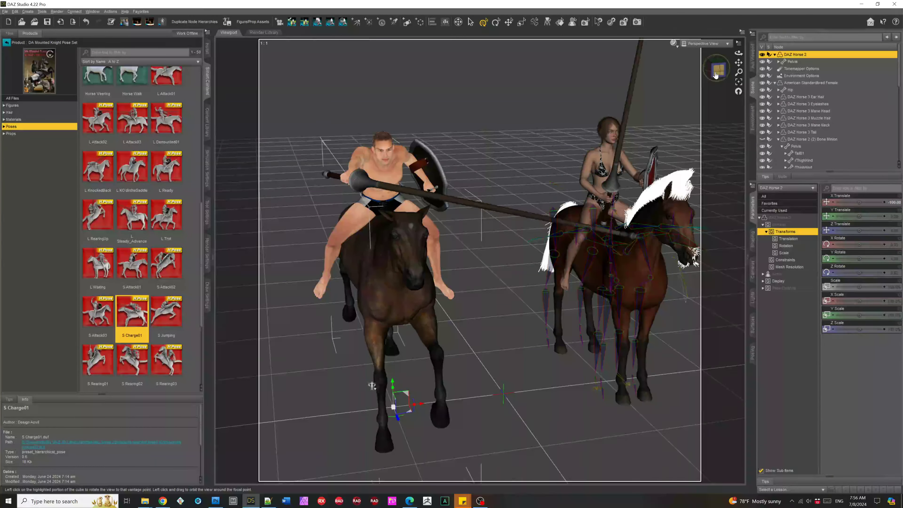
{"action": "left_click_drag", "start_coordinate": [717, 72], "coordinate": [692, 77]}
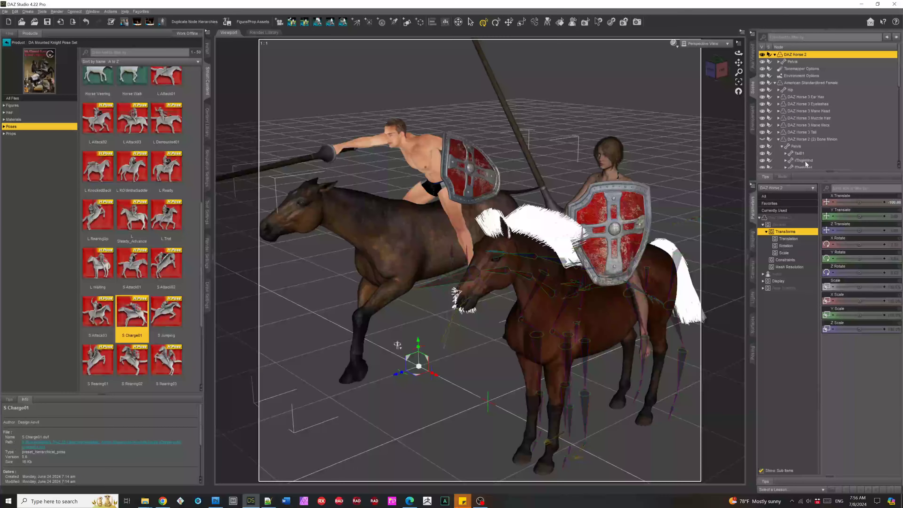
- Apply the S Charge01 hierarchical pose to the DAZ Horse 2 (2) Bone Minion and view the mounted riders from the front
{"action": "scroll", "coordinate": [804, 153], "scroll_direction": "down", "scroll_amount": 3}
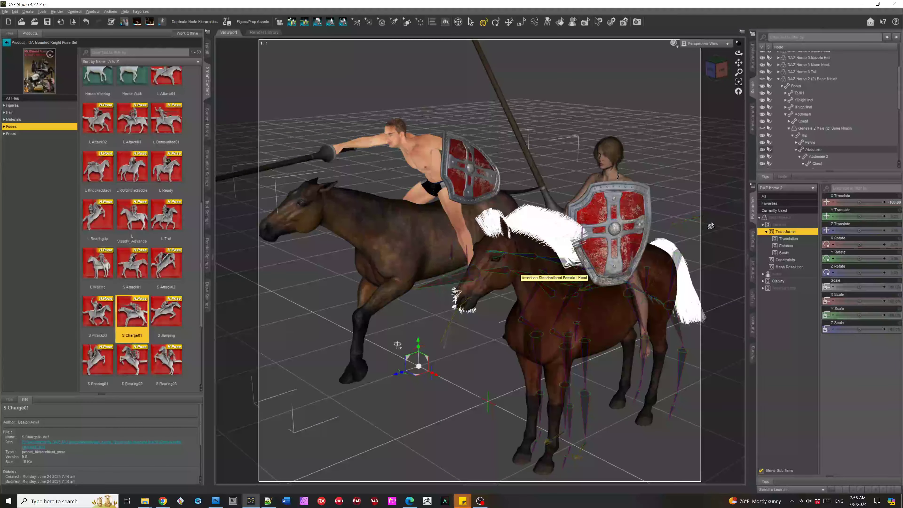
{"action": "scroll", "coordinate": [816, 137], "scroll_direction": "down", "scroll_amount": 3}
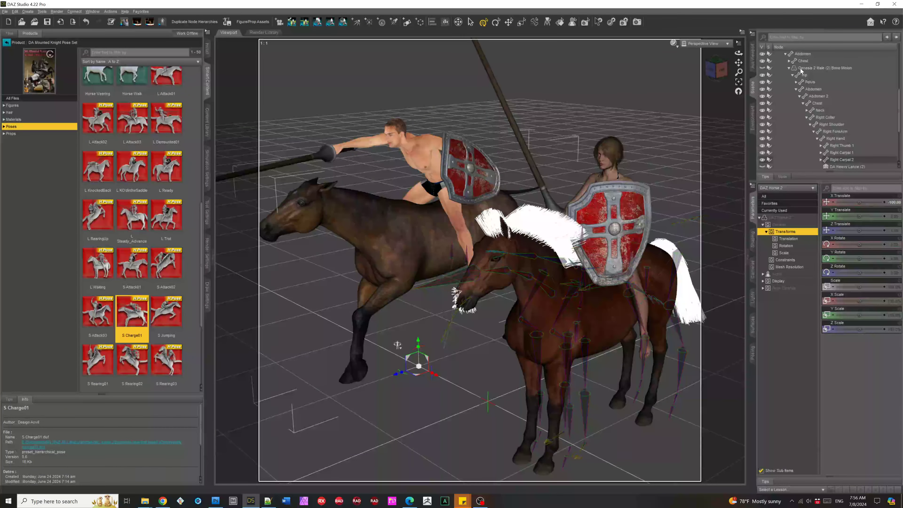
{"action": "left_click", "coordinate": [800, 68]}
{"action": "scroll", "coordinate": [801, 82], "scroll_direction": "up", "scroll_amount": 2}
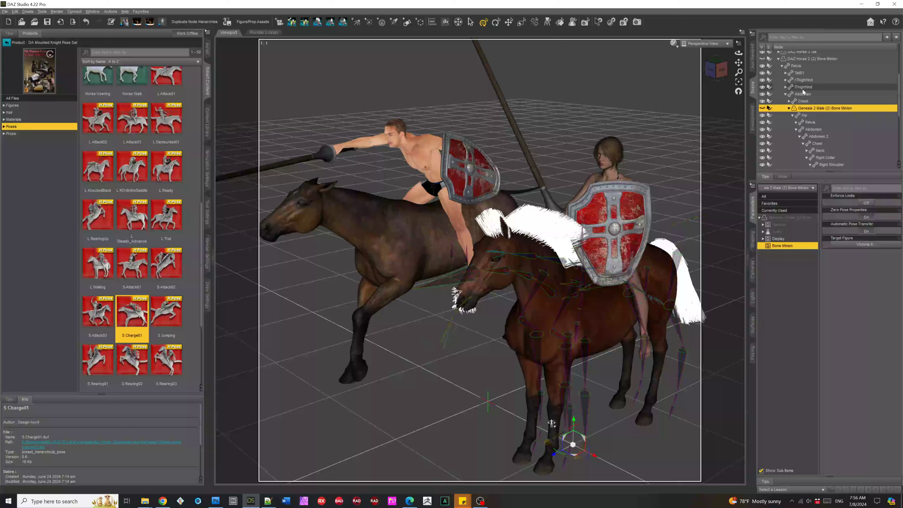
{"action": "left_click", "coordinate": [811, 59]}
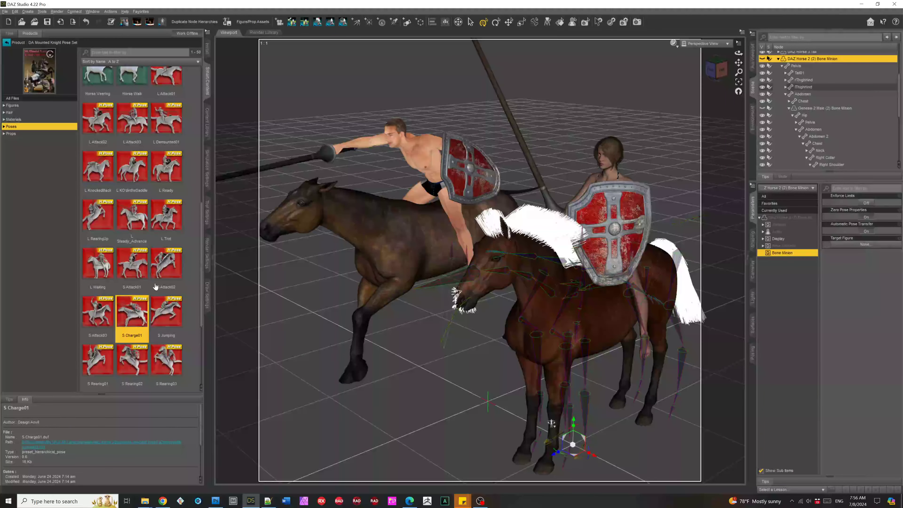
{"action": "double_click", "coordinate": [143, 319]}
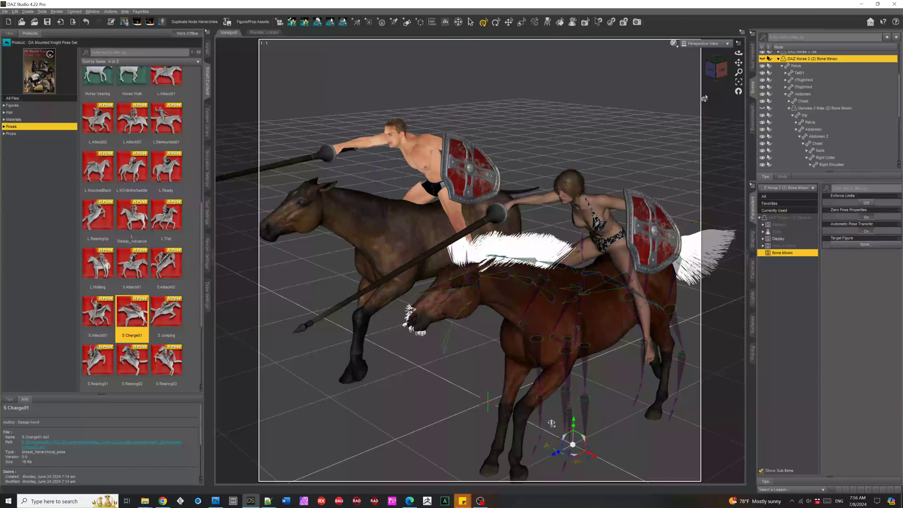
{"action": "left_click", "coordinate": [712, 70]}
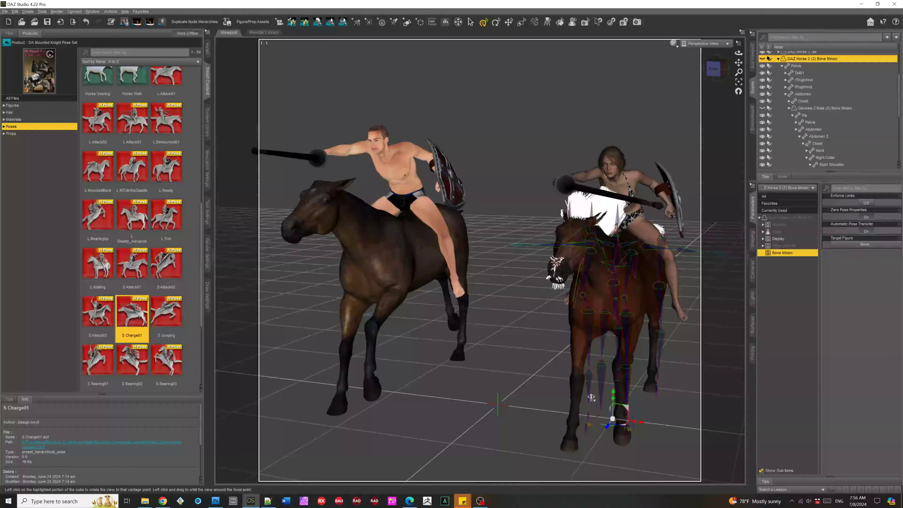